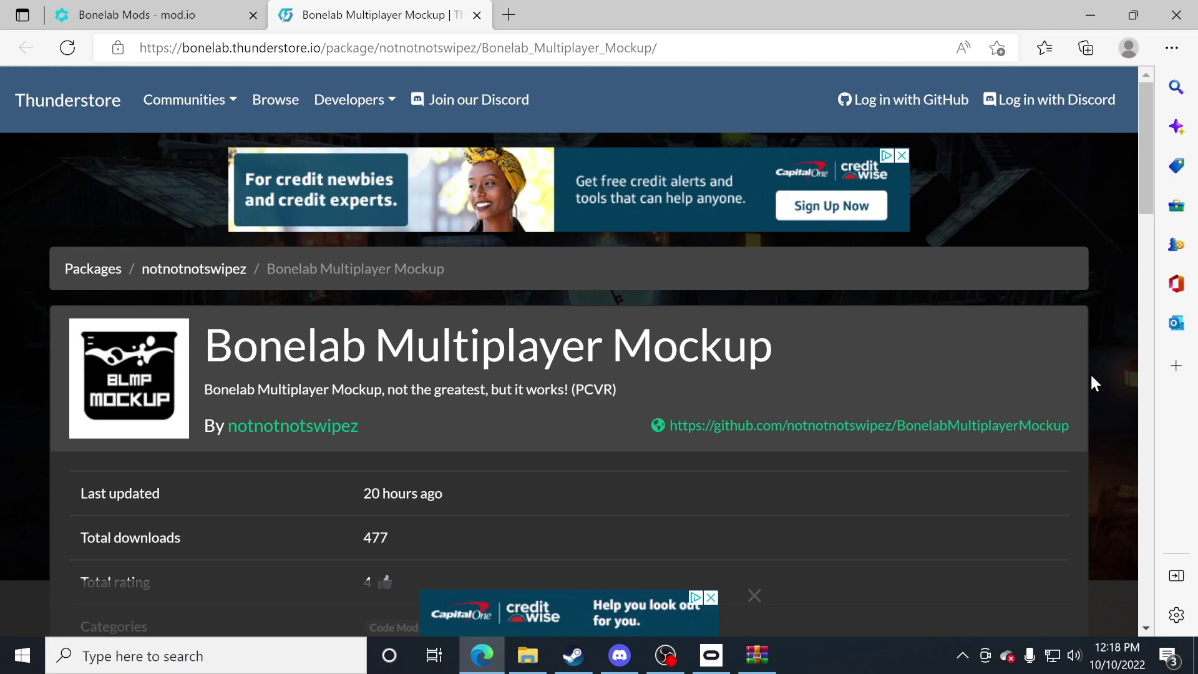
Scroll the Bonelab Multiplayer Mockup page to view its download buttons and BoneLib requirement
scroll(982, 349, "down", 8)
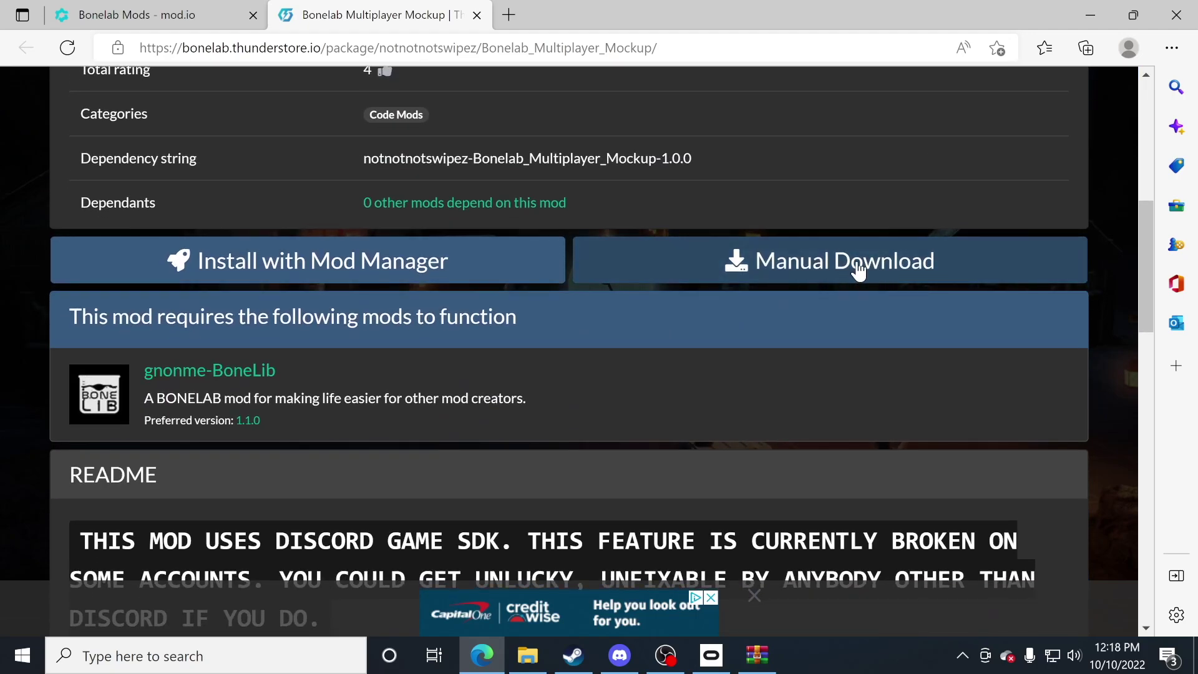
scroll(800, 351, "up", 1)
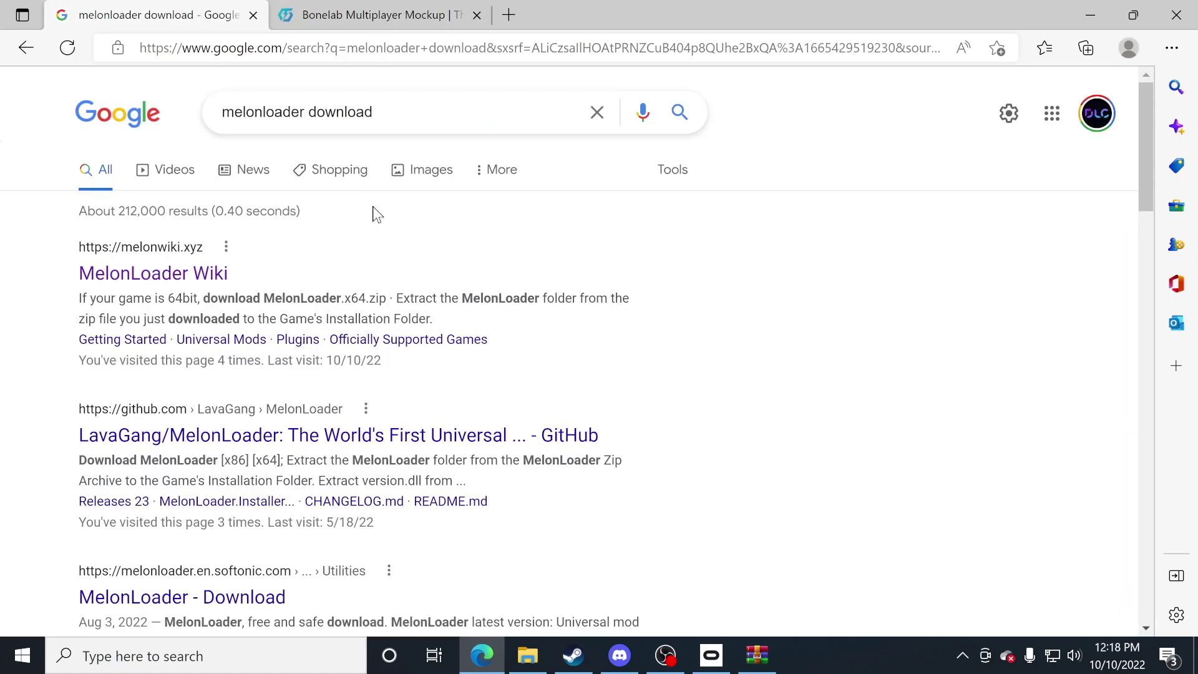
Open the MelonLoader Wiki search result to reach its installation instructions
left_click(193, 286)
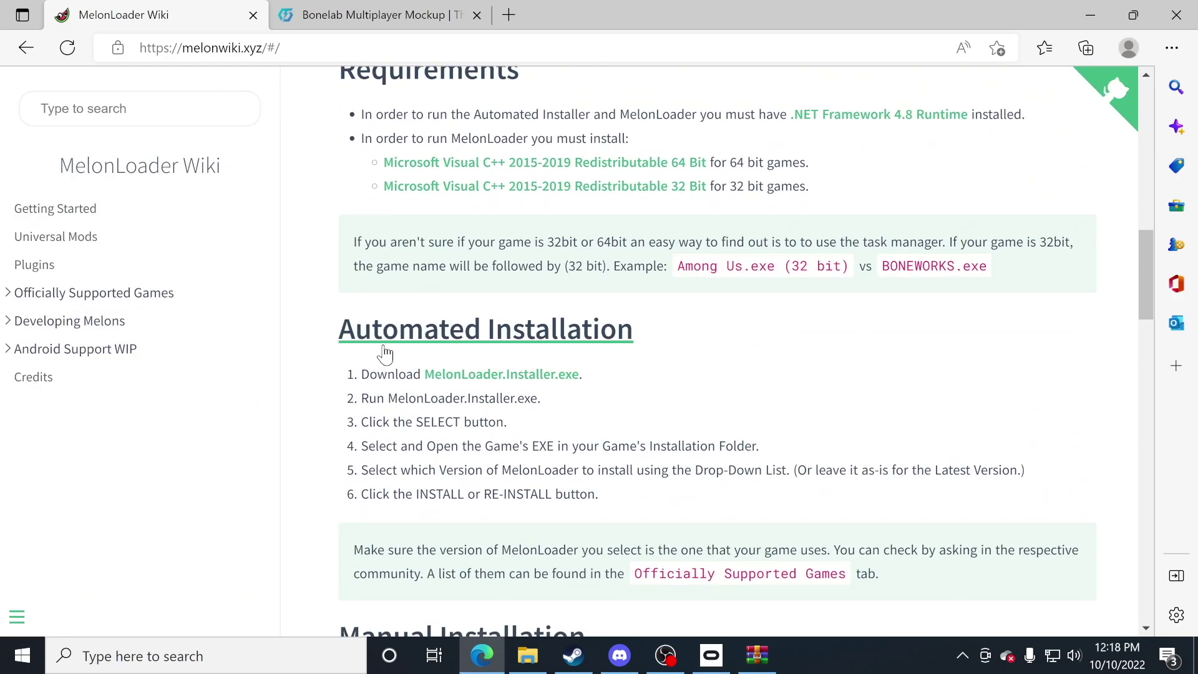
Download and run MelonLoader.Installer.exe, then open its game-executable file picker
left_click(503, 377)
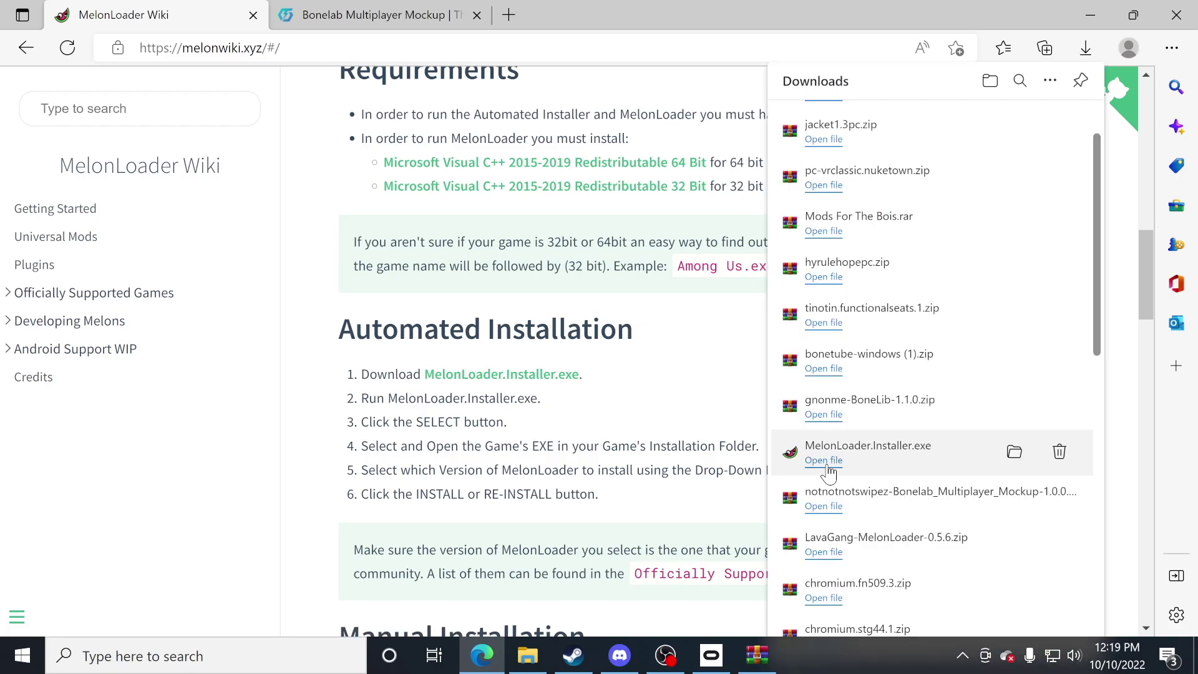
left_click(829, 464)
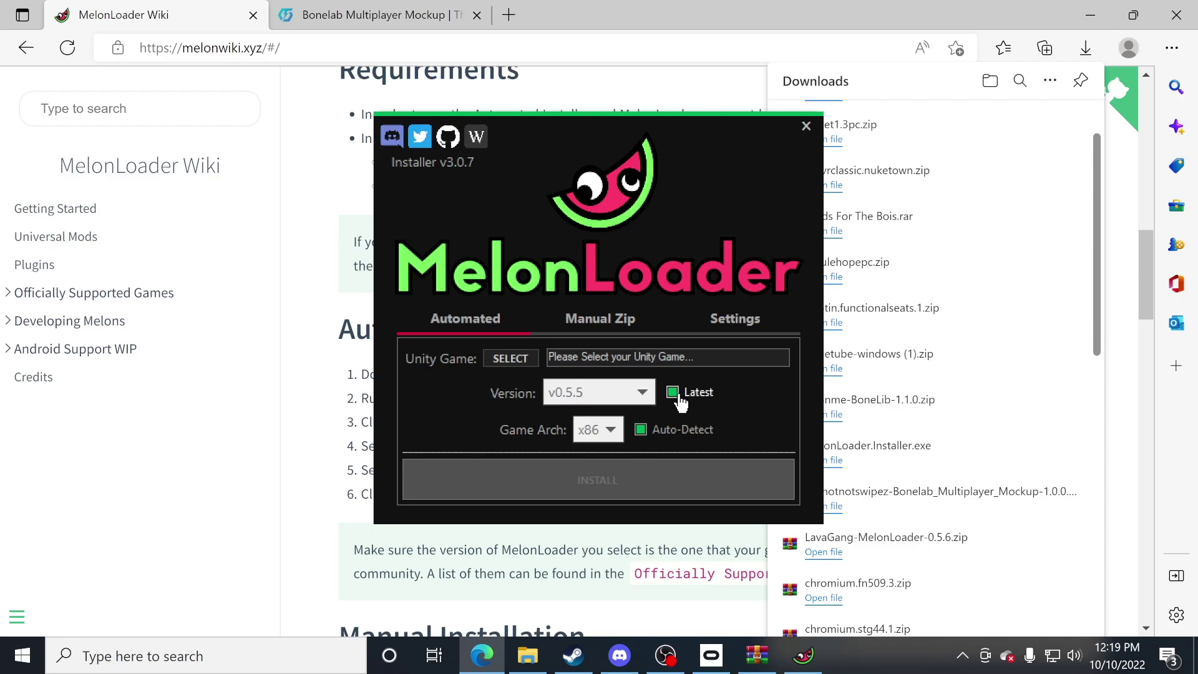
left_click(647, 392)
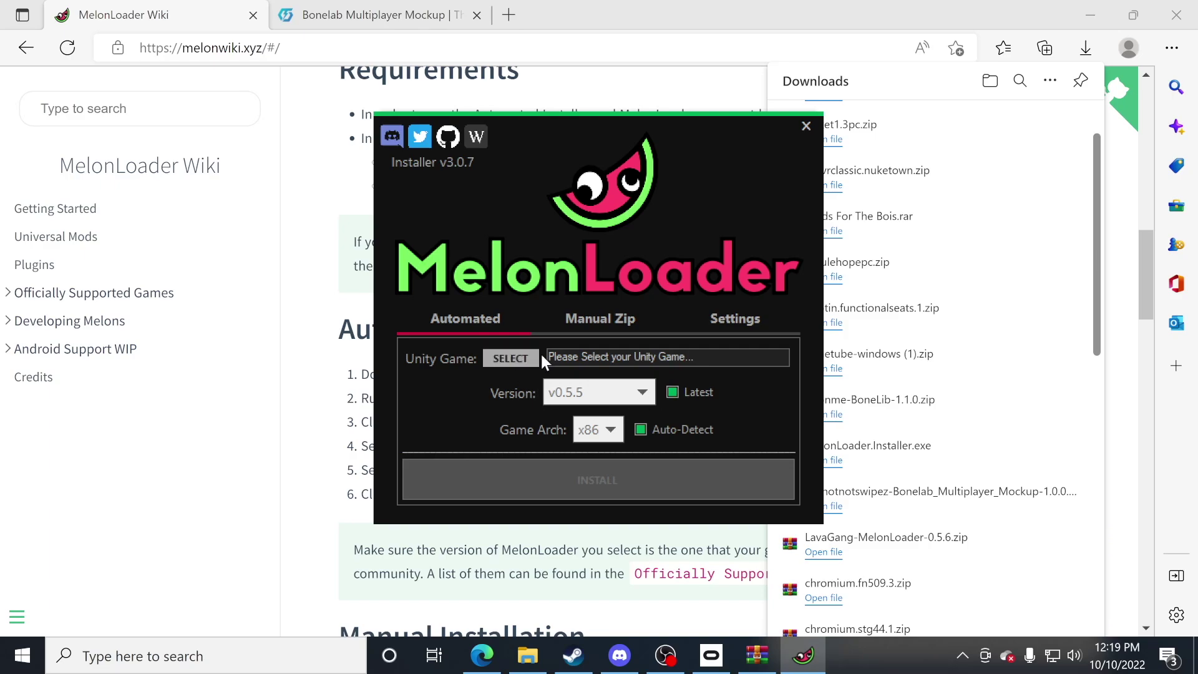
left_click(488, 362)
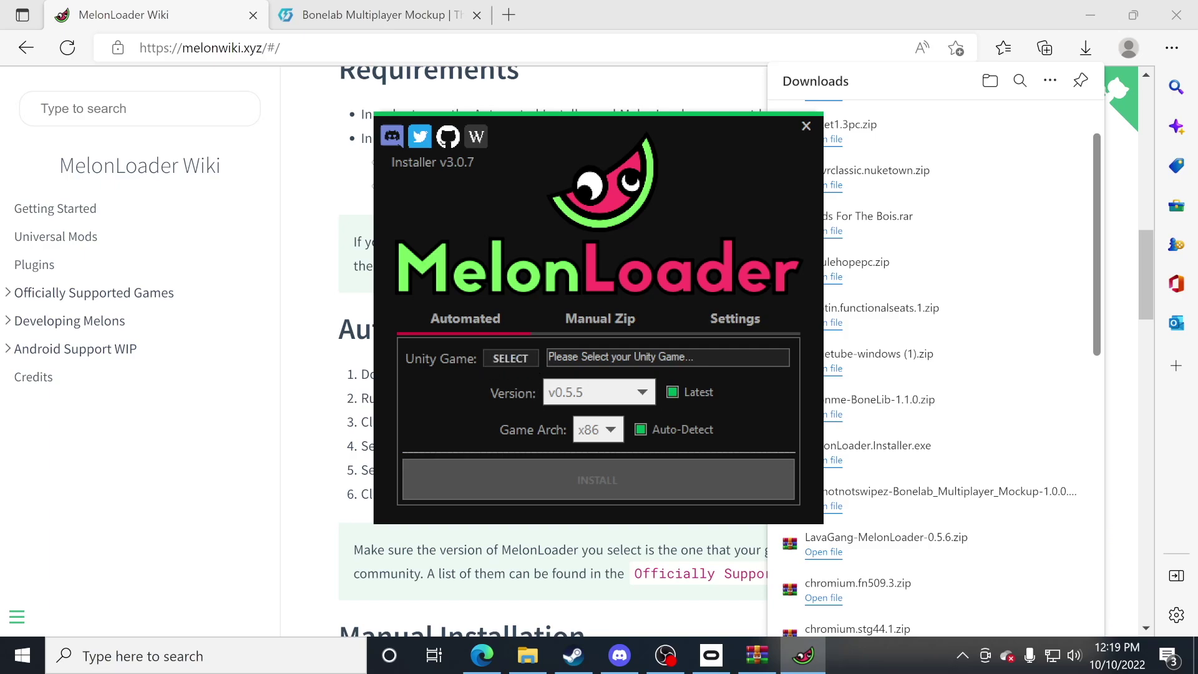
left_click(523, 361)
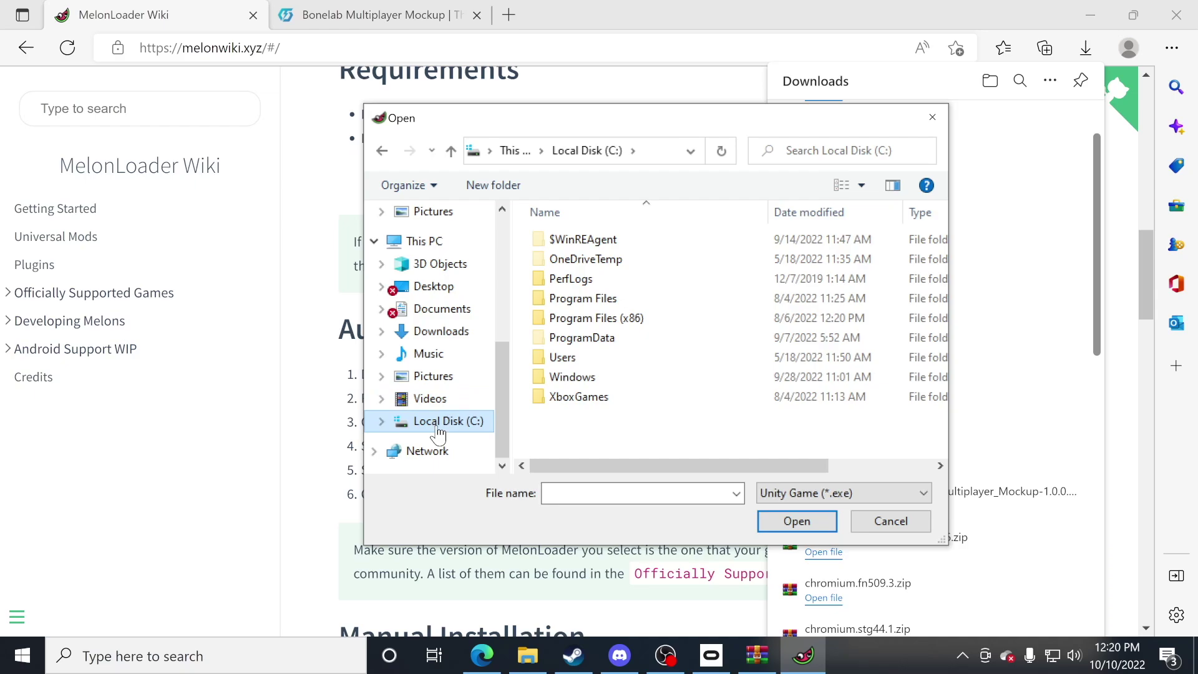
Choose BONELAB_Oculus_Windows64 from Program Files\Oculus\Software\Software\stress-level-zero-inc-bonelab as the install target
double_click(594, 300)
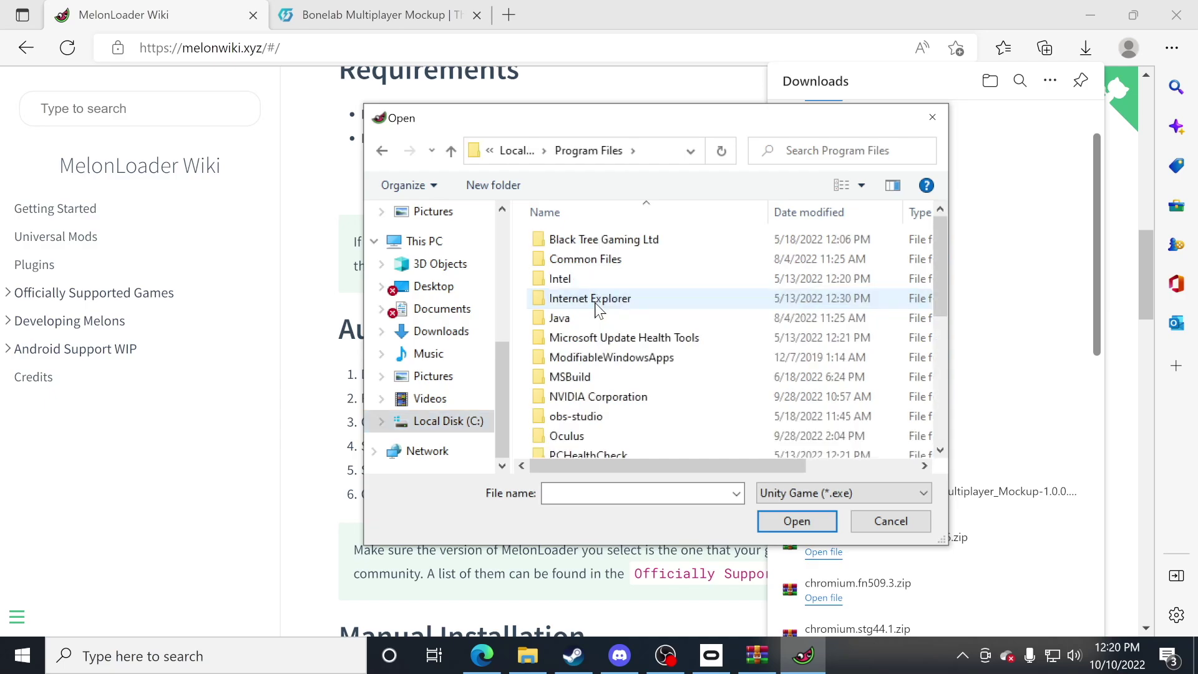
scroll(619, 366, "down", 1)
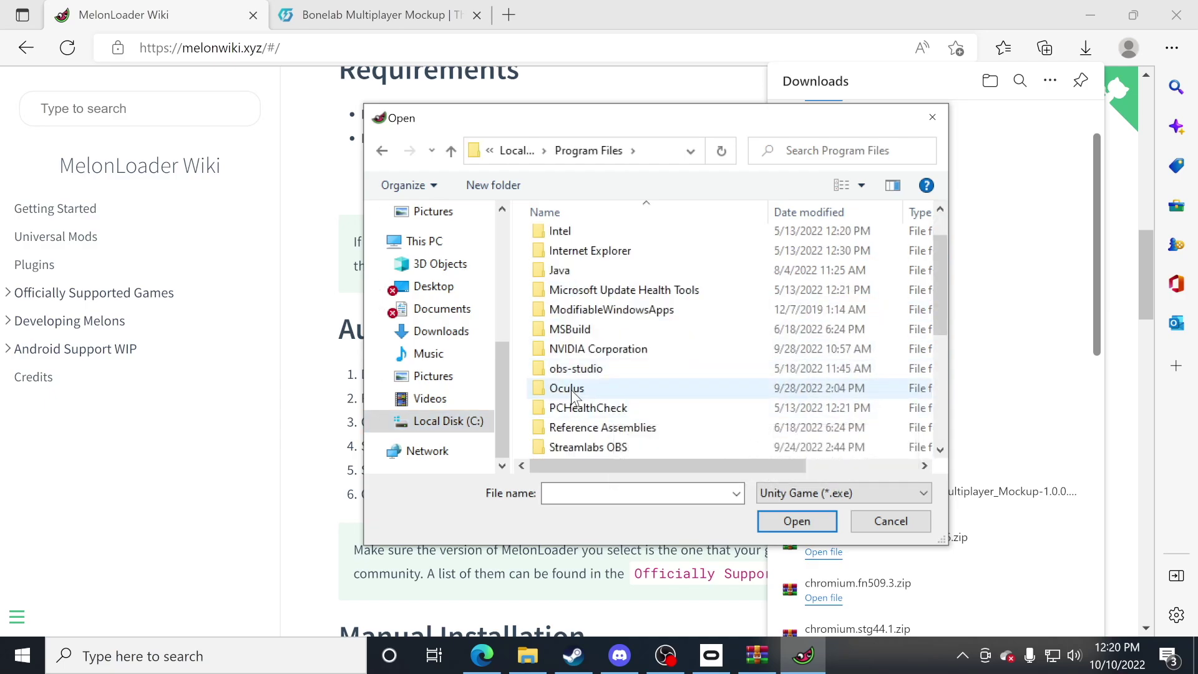
left_click(571, 389)
double_click(571, 389)
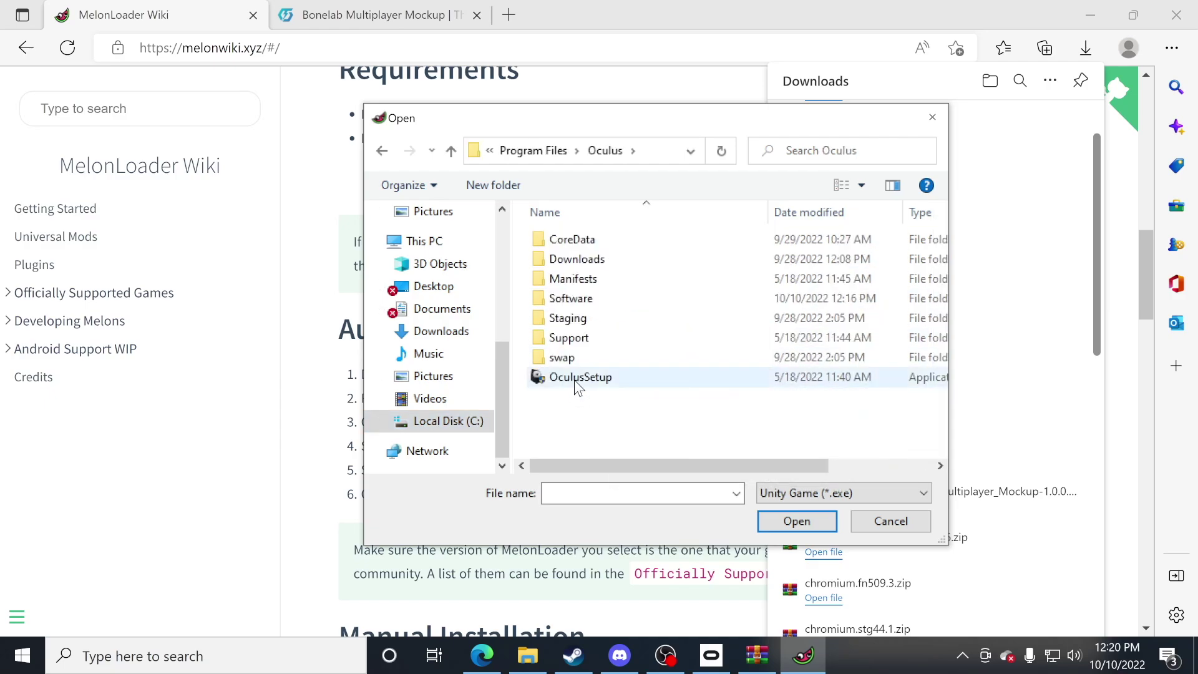
double_click(584, 301)
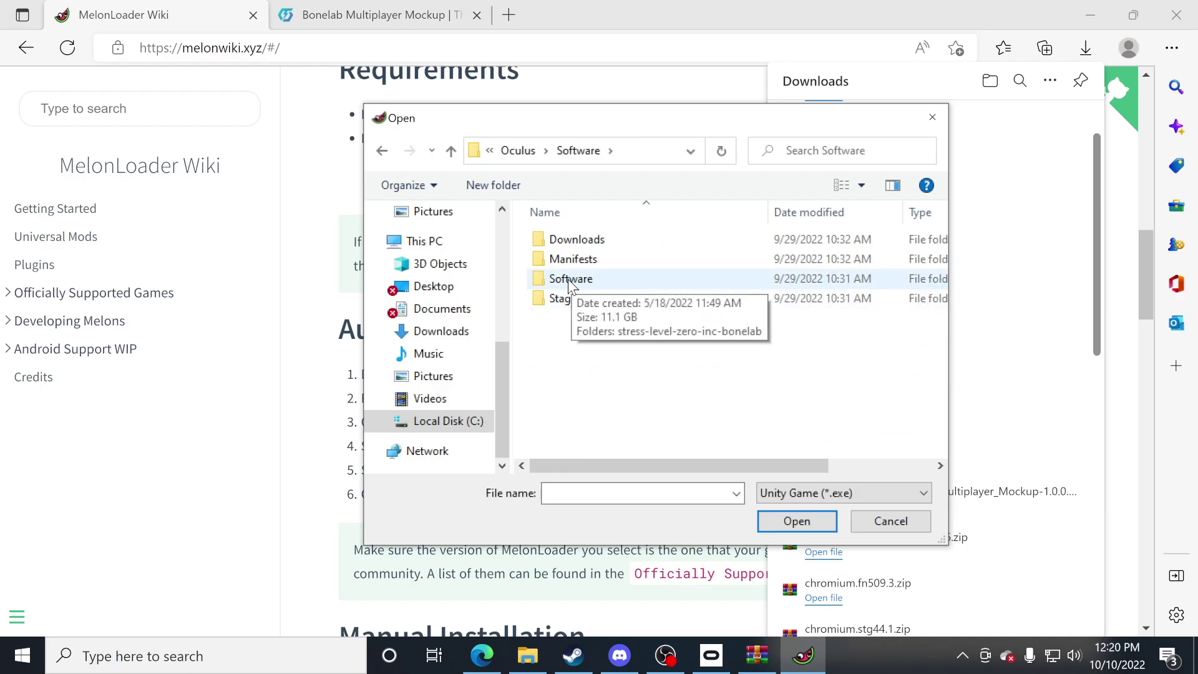
double_click(587, 281)
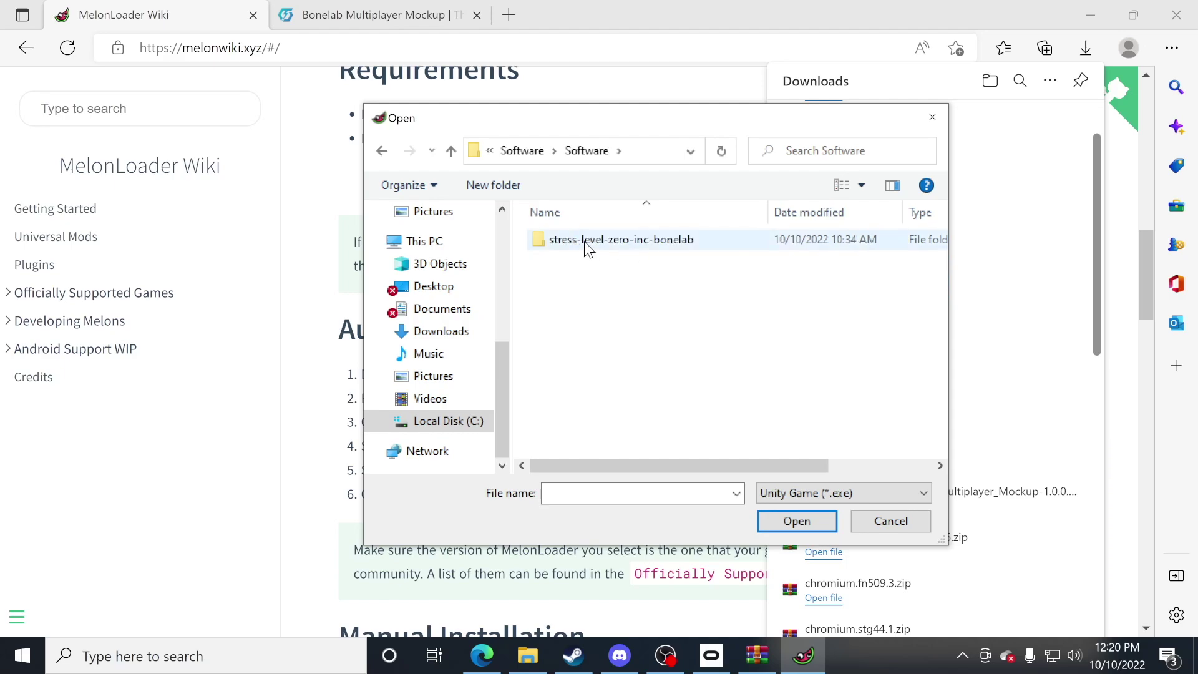
double_click(630, 242)
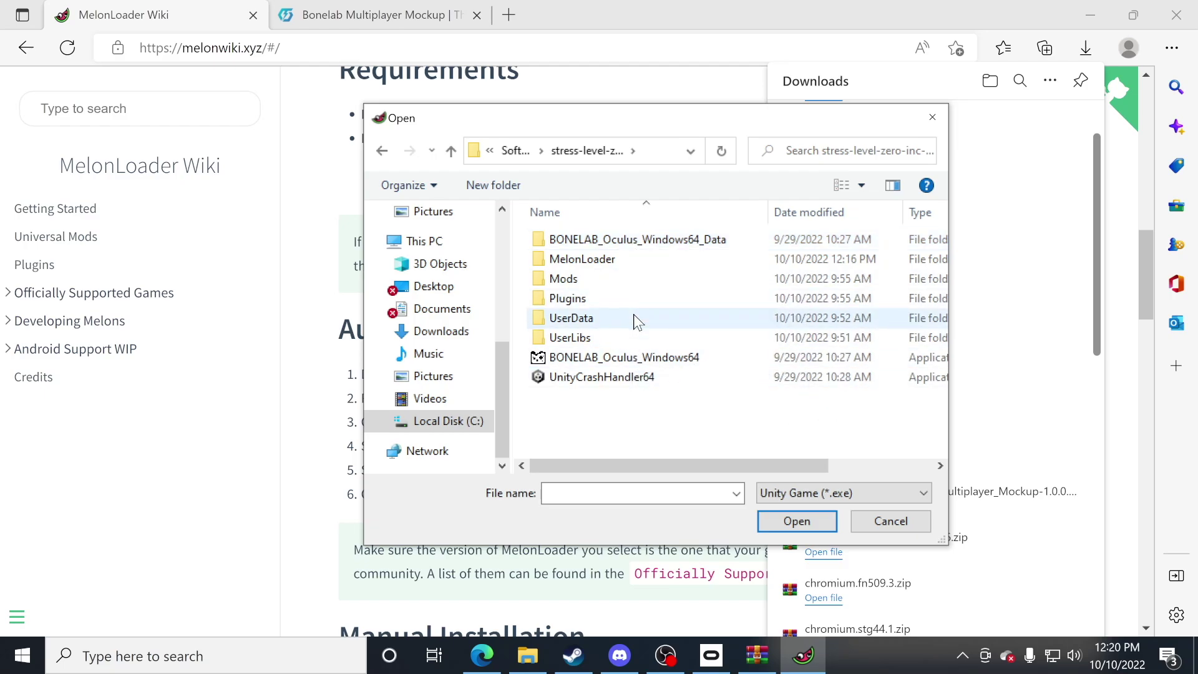
left_click(620, 362)
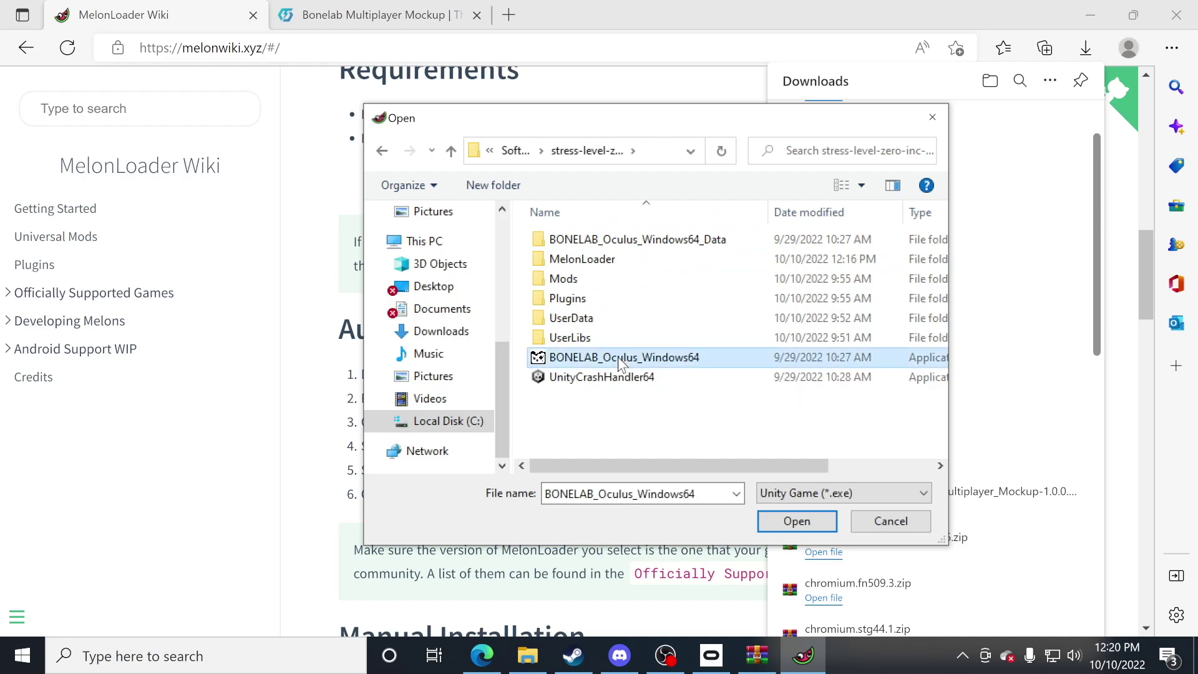
left_click(798, 524)
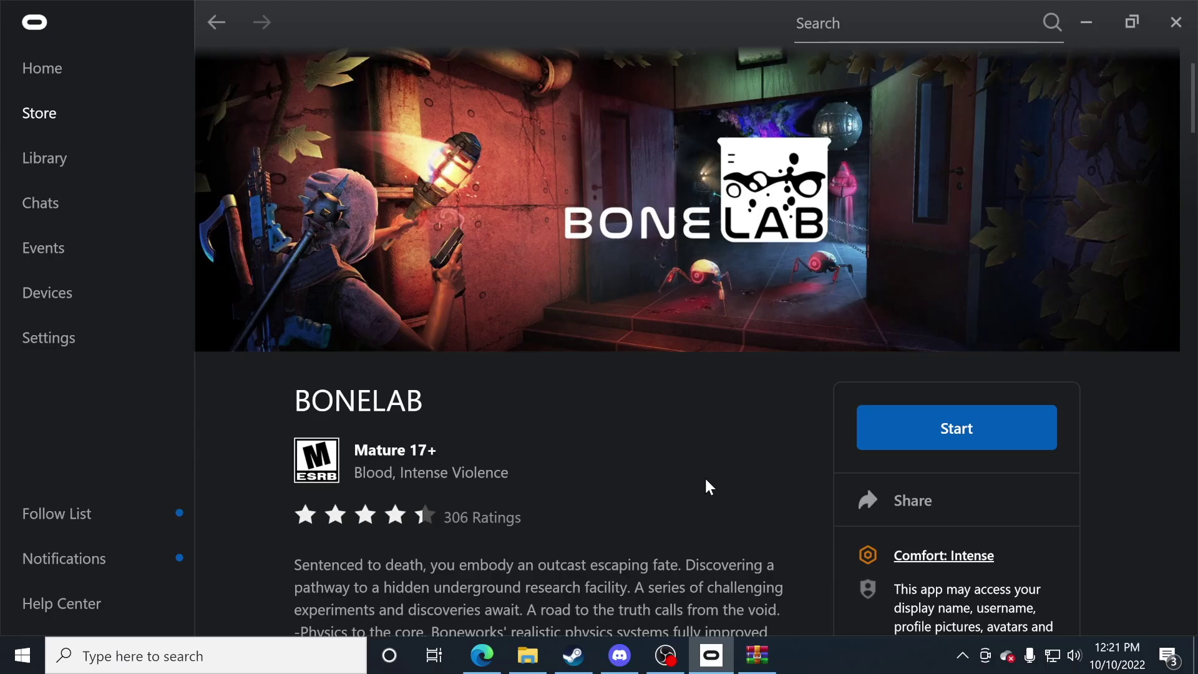
Start BONELAB from its Oculus store page
left_click(930, 437)
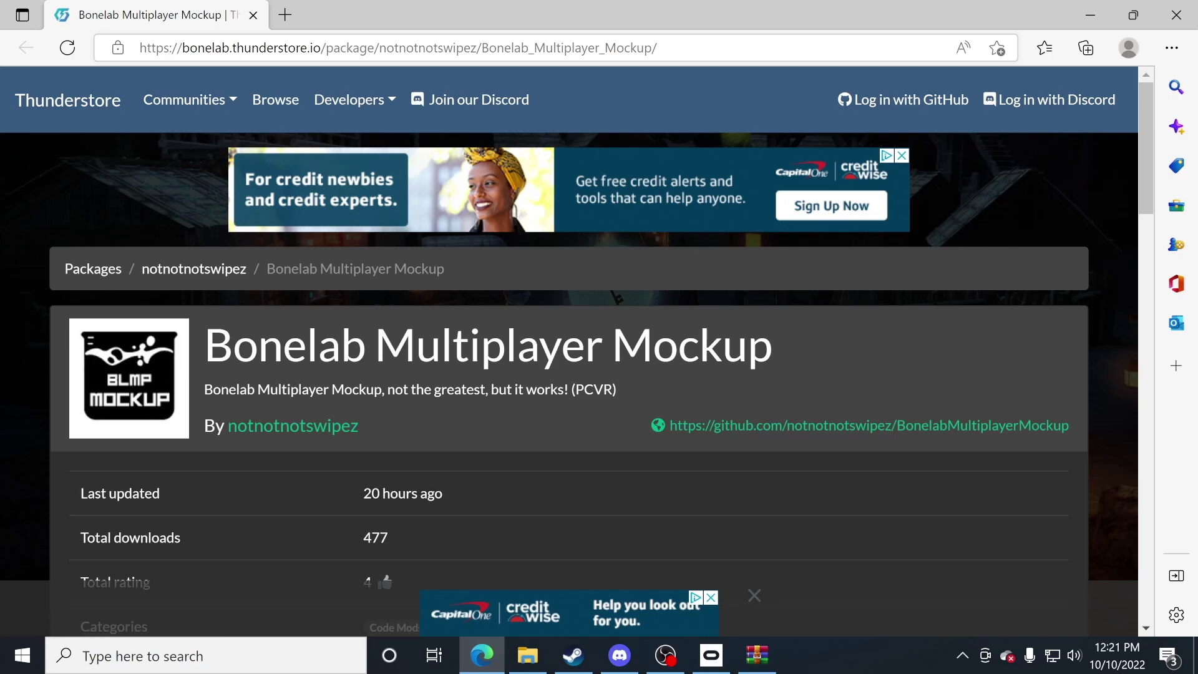
Scroll the Multiplayer Mockup page and open its gnonme-BoneLib dependency page
left_click_drag(205, 346, 791, 355)
left_click(798, 361)
scroll(758, 374, "down", 1)
scroll(757, 378, "down", 6)
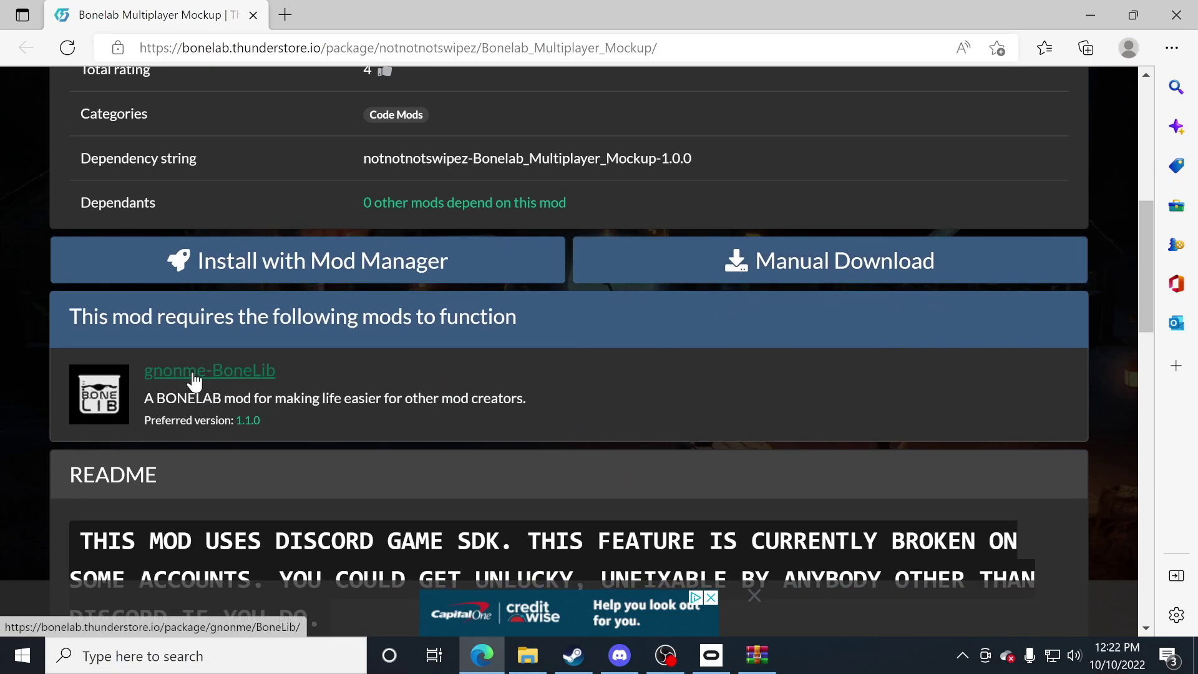
scroll(193, 383, "down", 1)
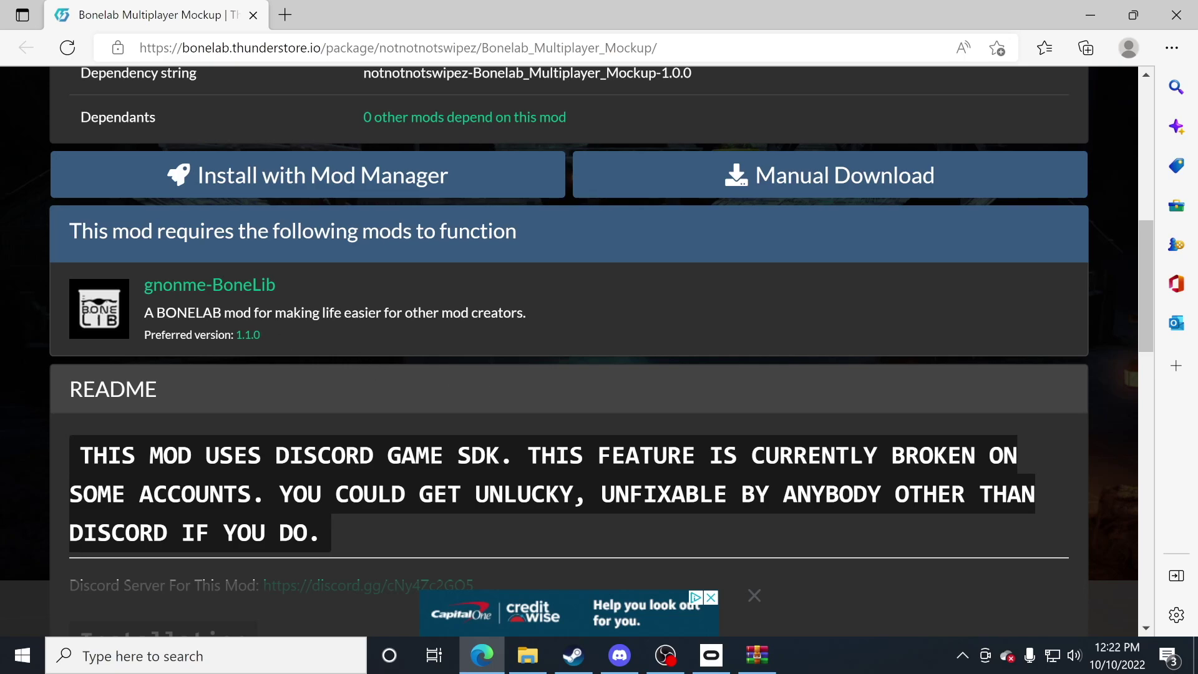
left_click(226, 291)
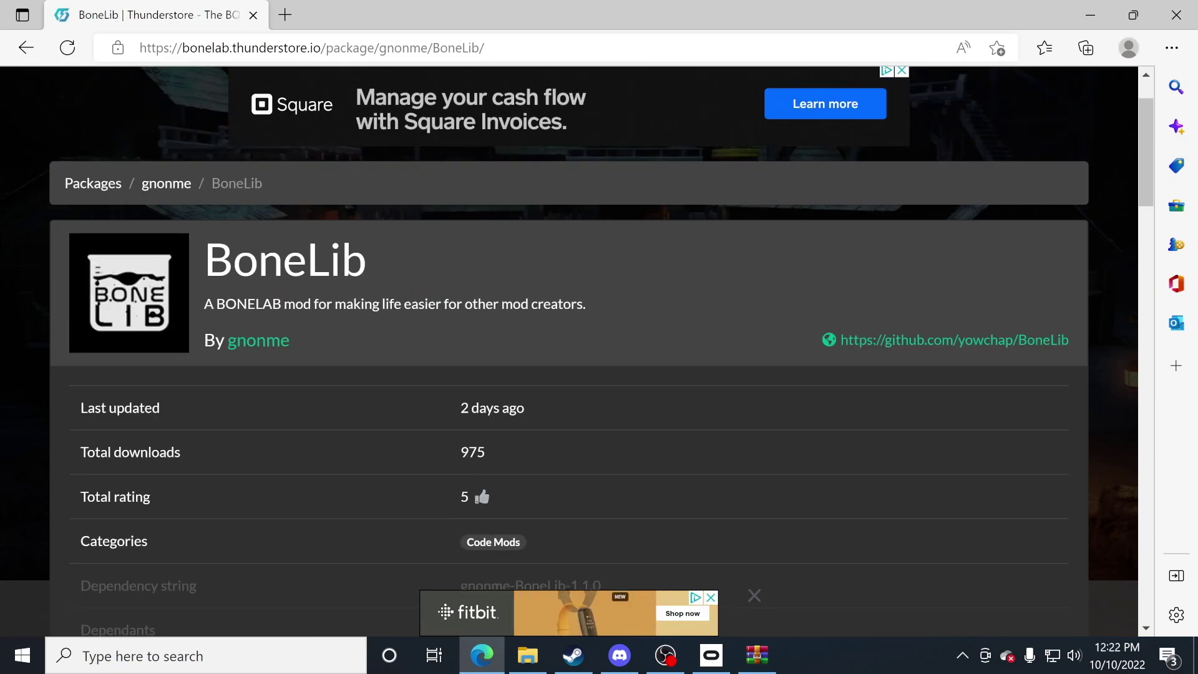
Download the BoneLib 1.1.0 package zip via Manual Download
left_click_drag(206, 261, 370, 279)
scroll(371, 279, "down", 1)
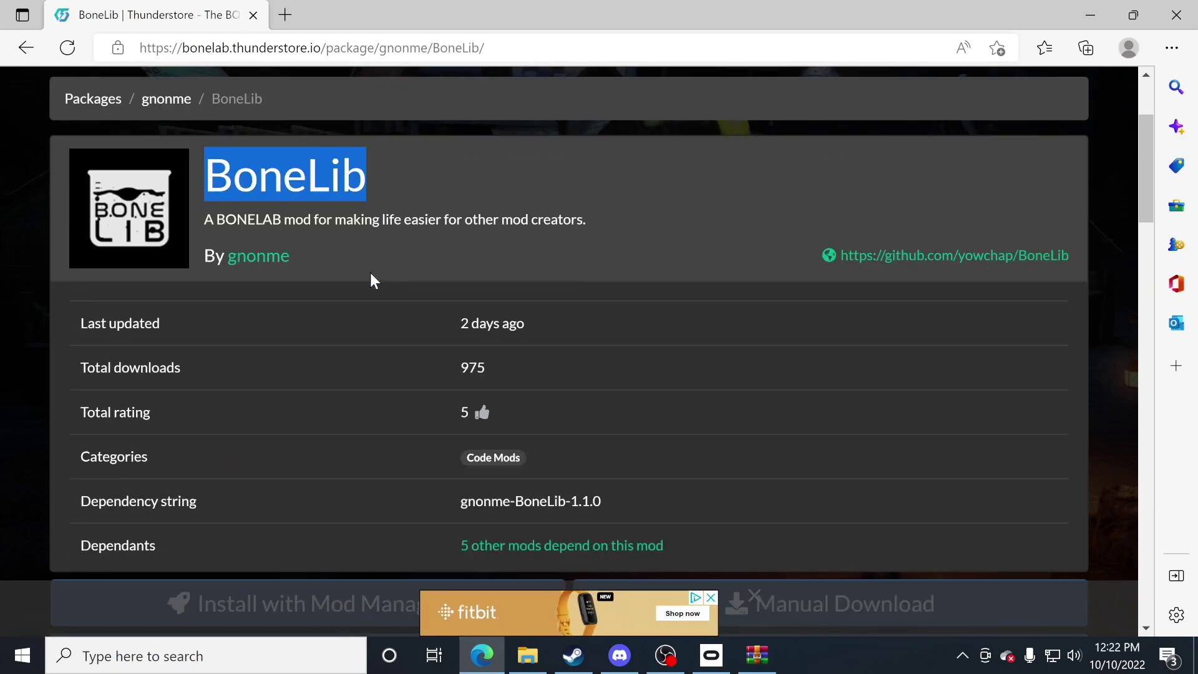
scroll(371, 278, "down", 5)
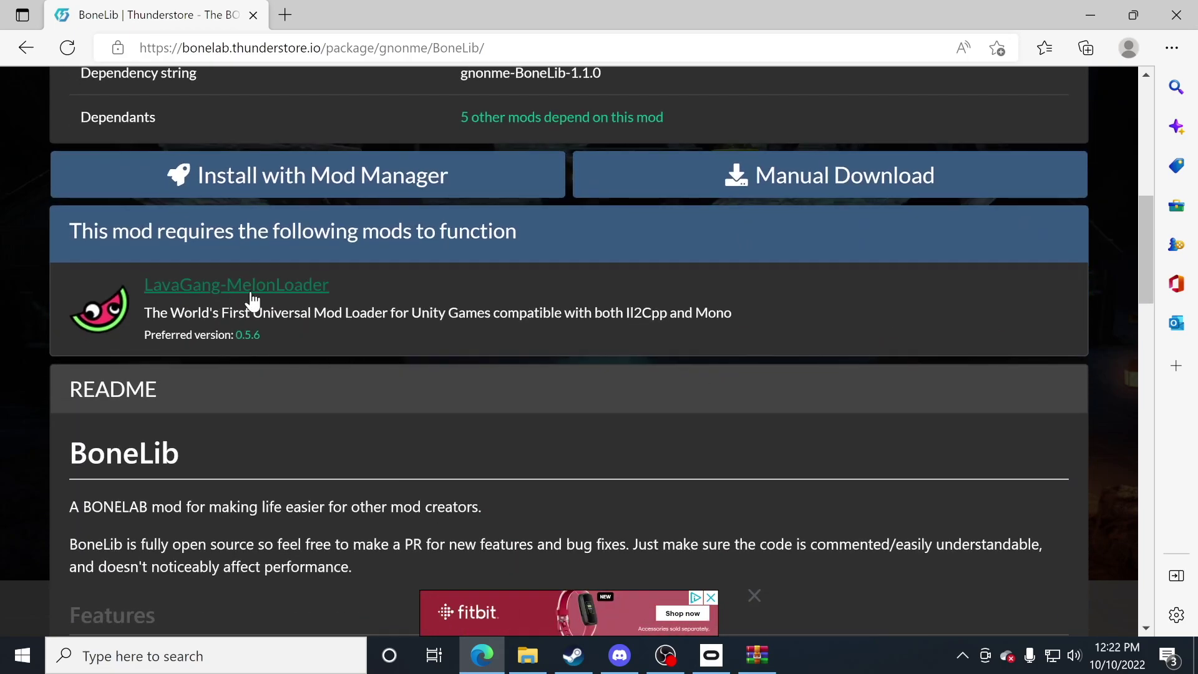
key("Home")
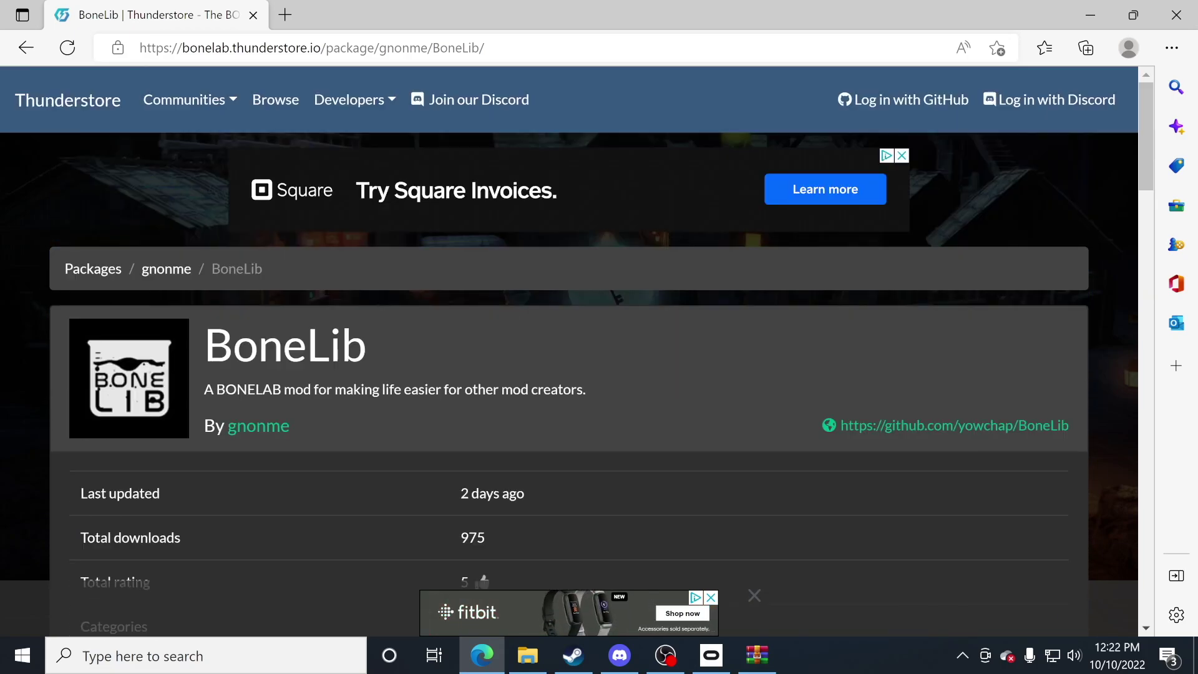
scroll(415, 368, "down", 5)
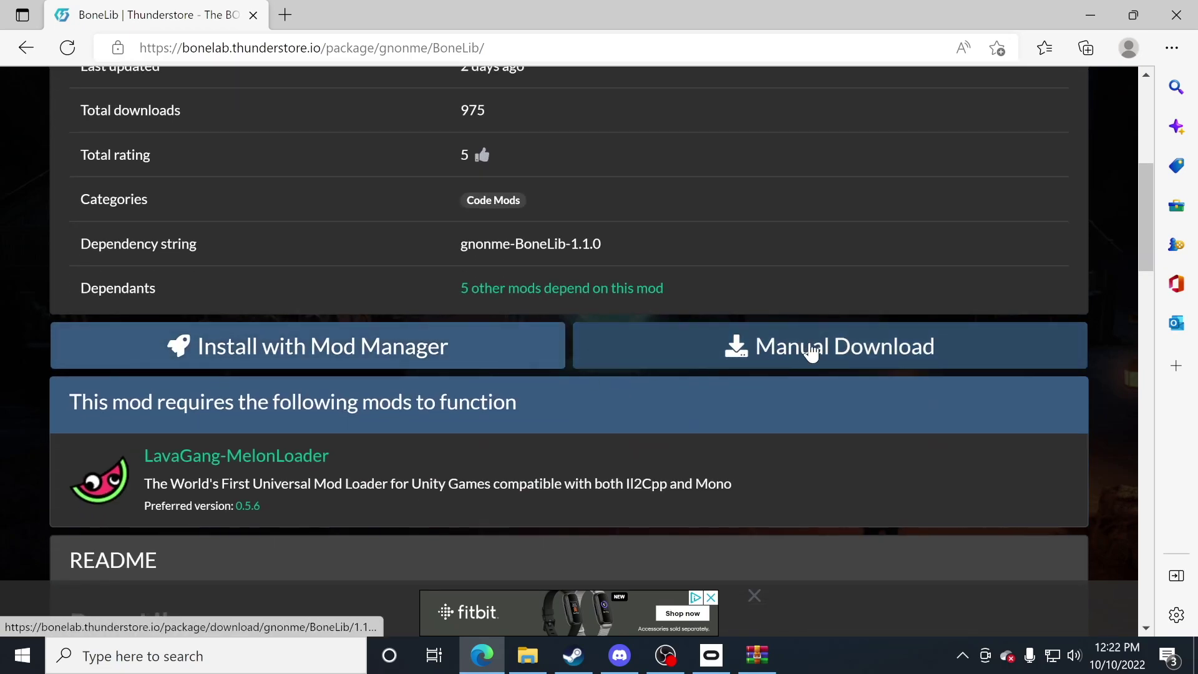
left_click(811, 352)
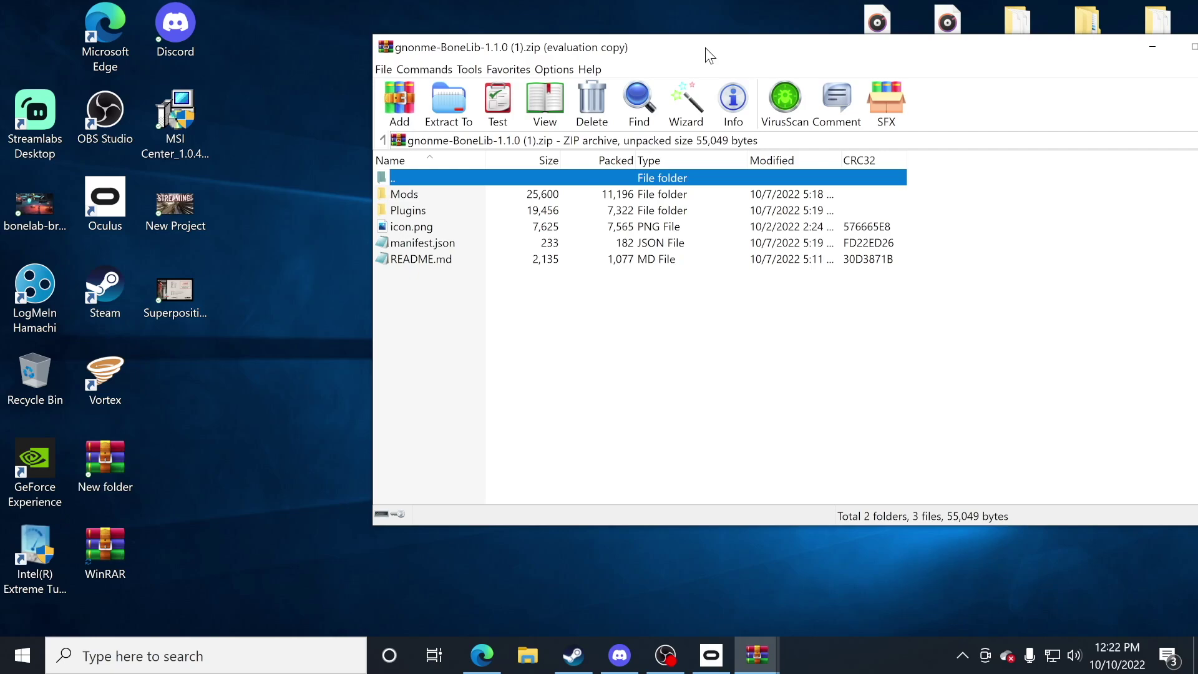
In File Explorer, browse C:\Program Files\Oculus\Software\Software to the stress-level-zero-inc-bonelab folder
left_click(527, 655)
scroll(162, 481, "down", 3)
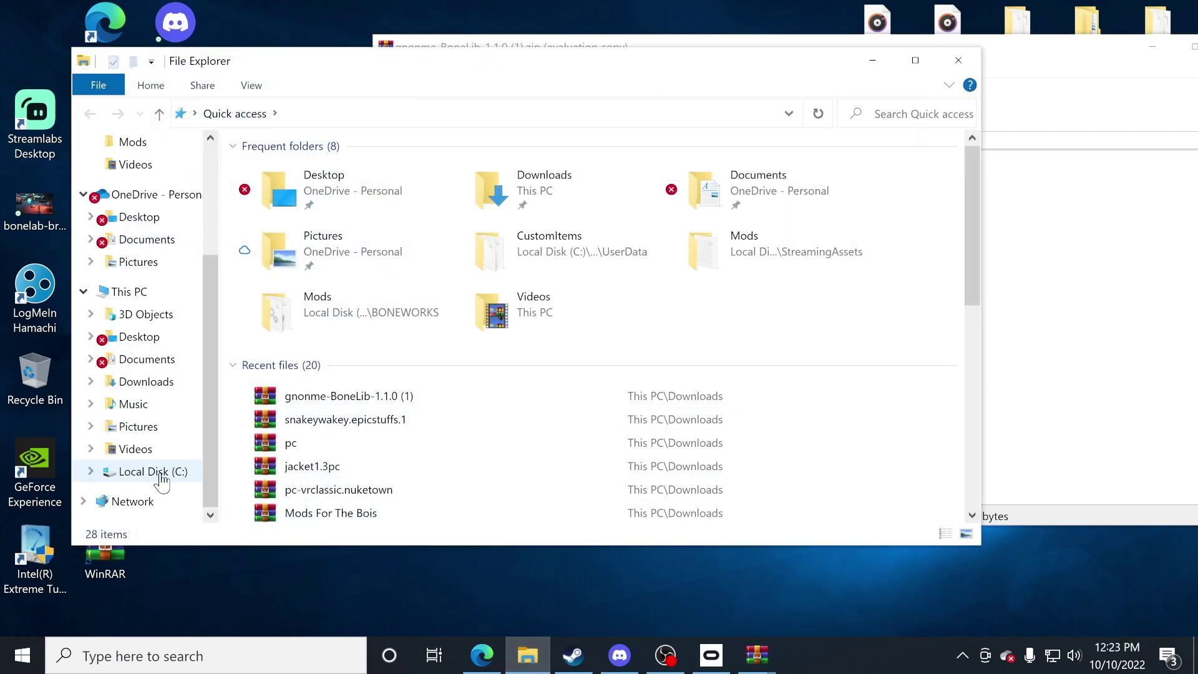
left_click(161, 473)
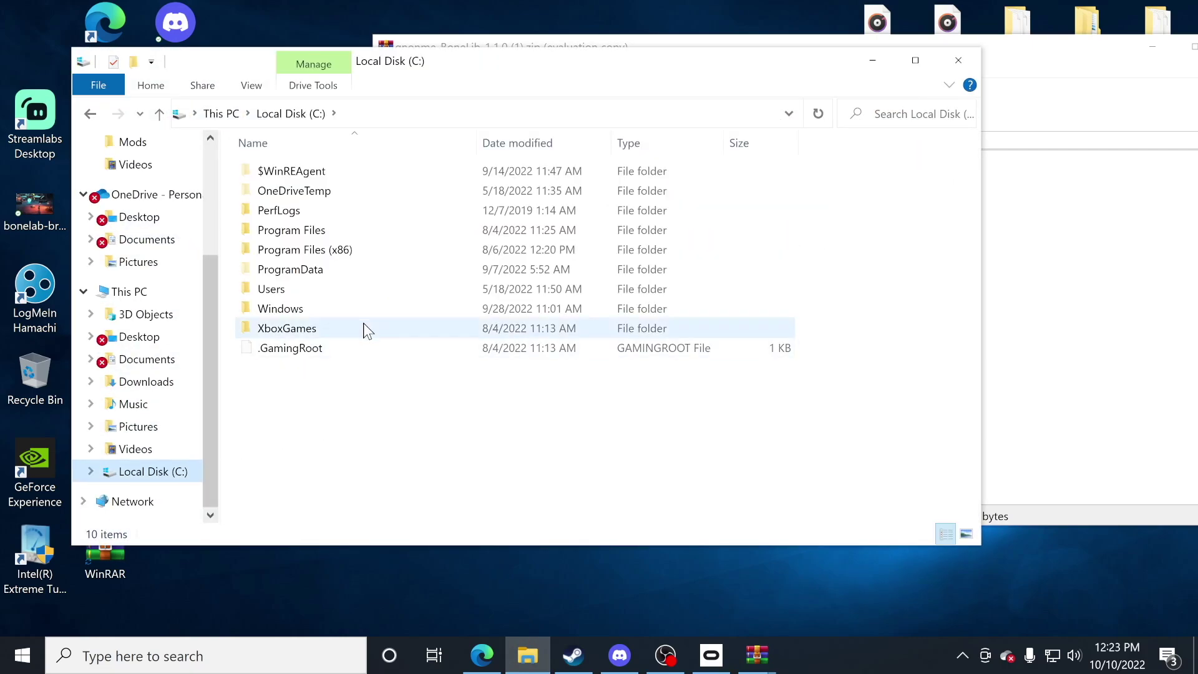
double_click(316, 232)
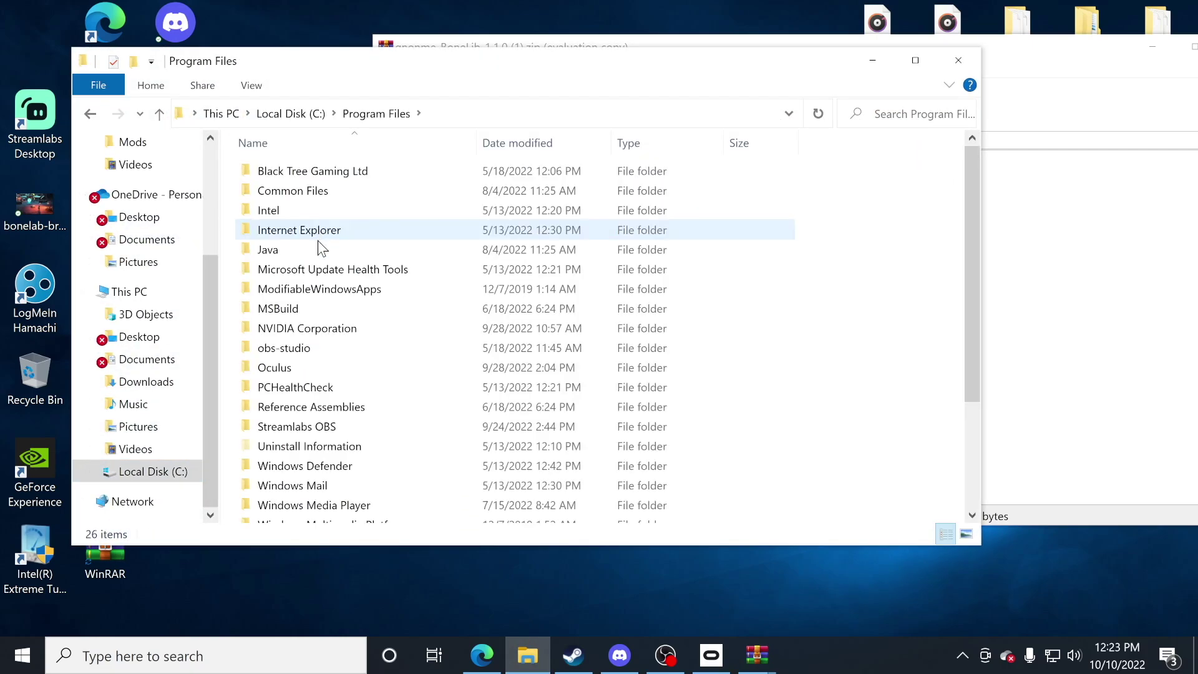
double_click(287, 368)
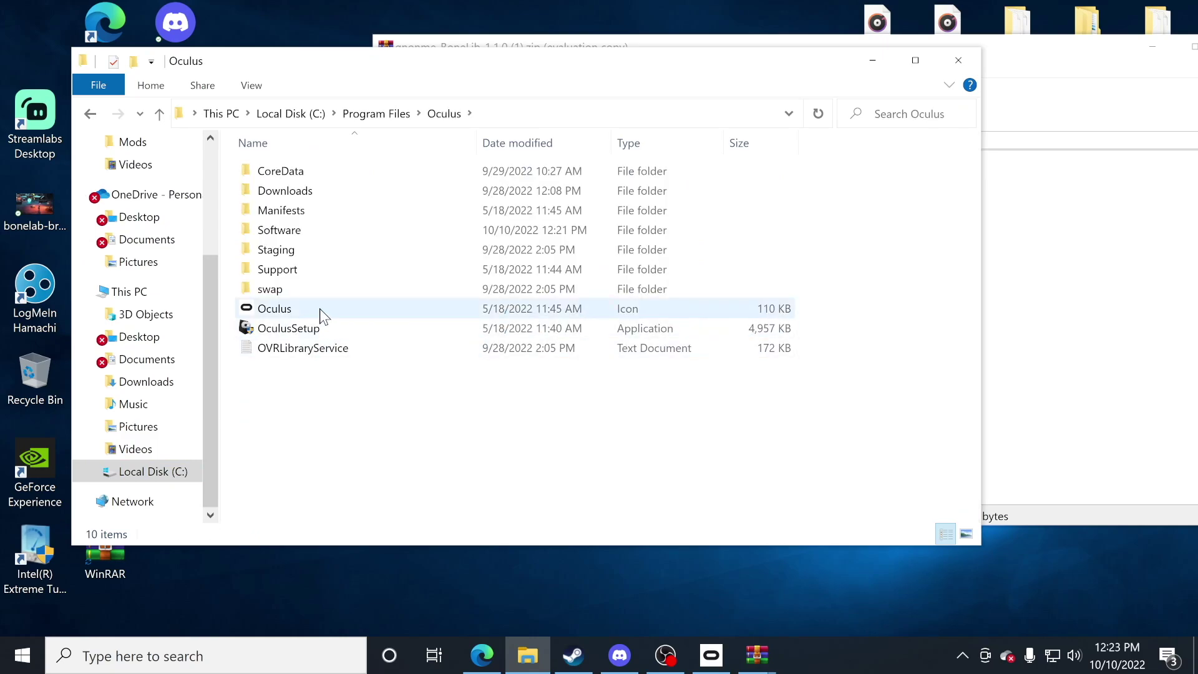
double_click(297, 230)
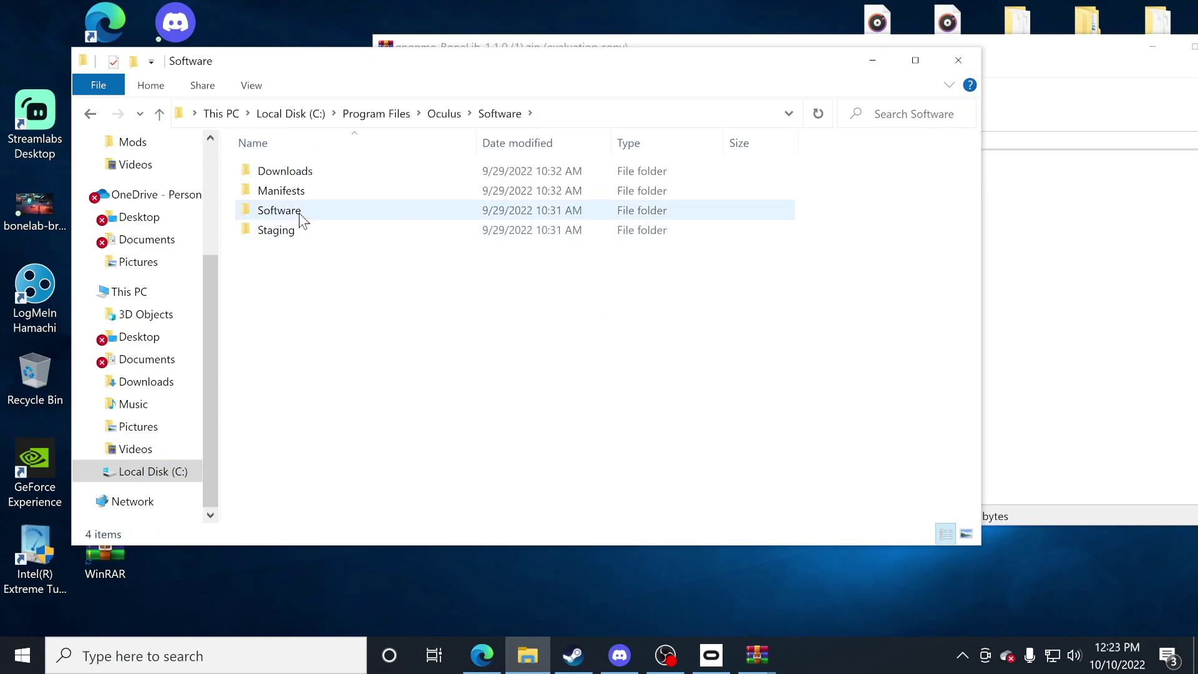
double_click(301, 211)
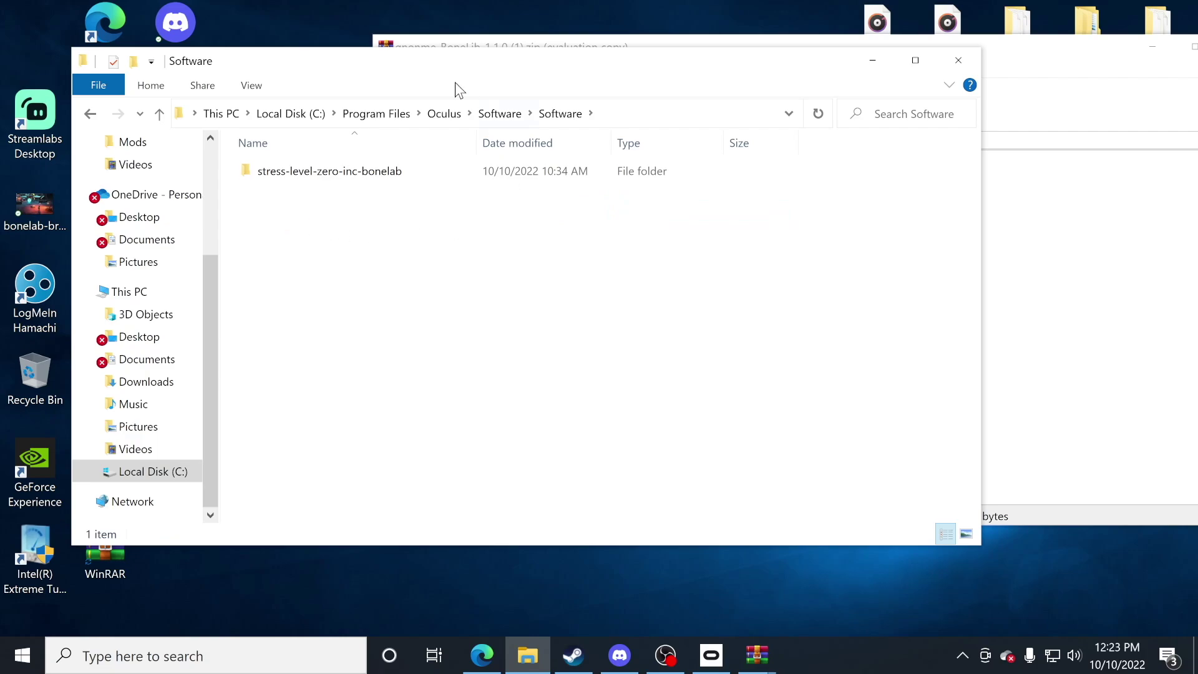
left_click_drag(393, 62, 361, 50)
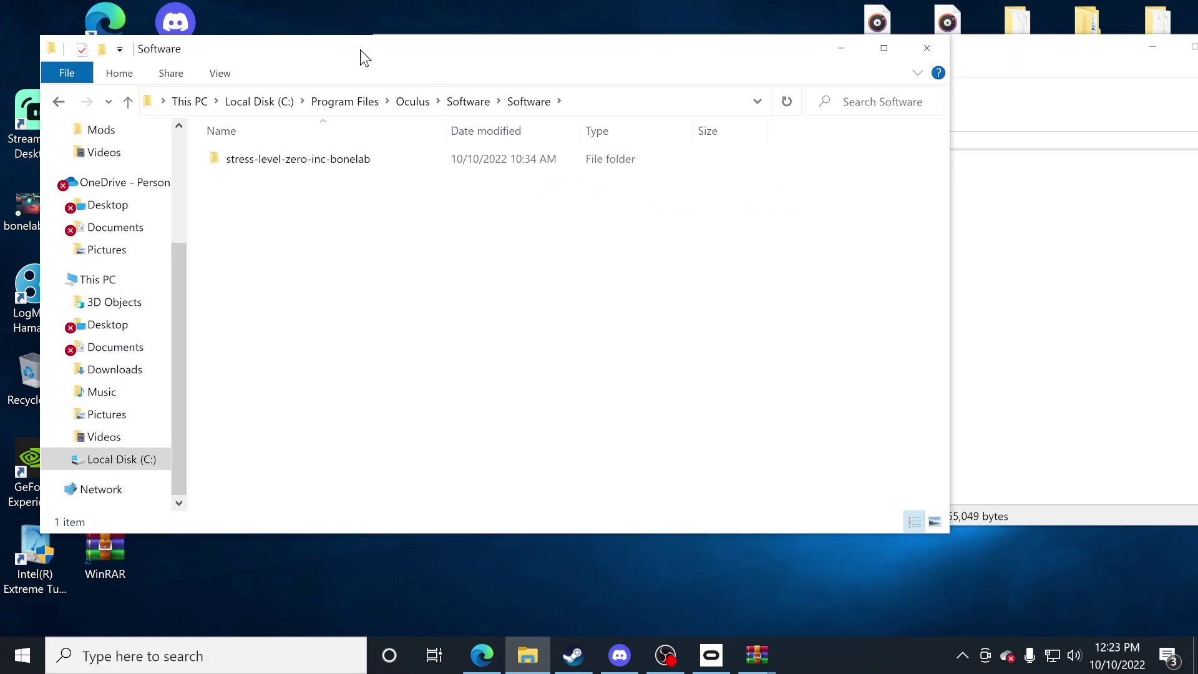
double_click(304, 161)
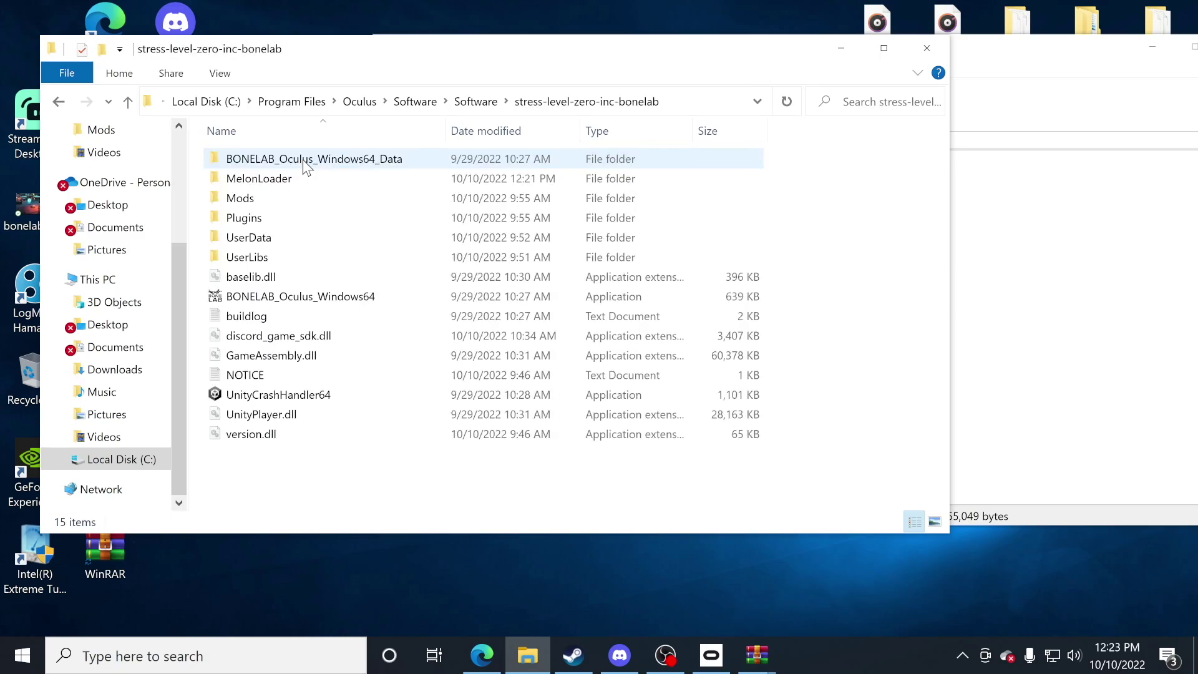
Point out the game's Mods, Plugins and UserData folders, then bring the BoneLib zip forward
left_click(249, 199)
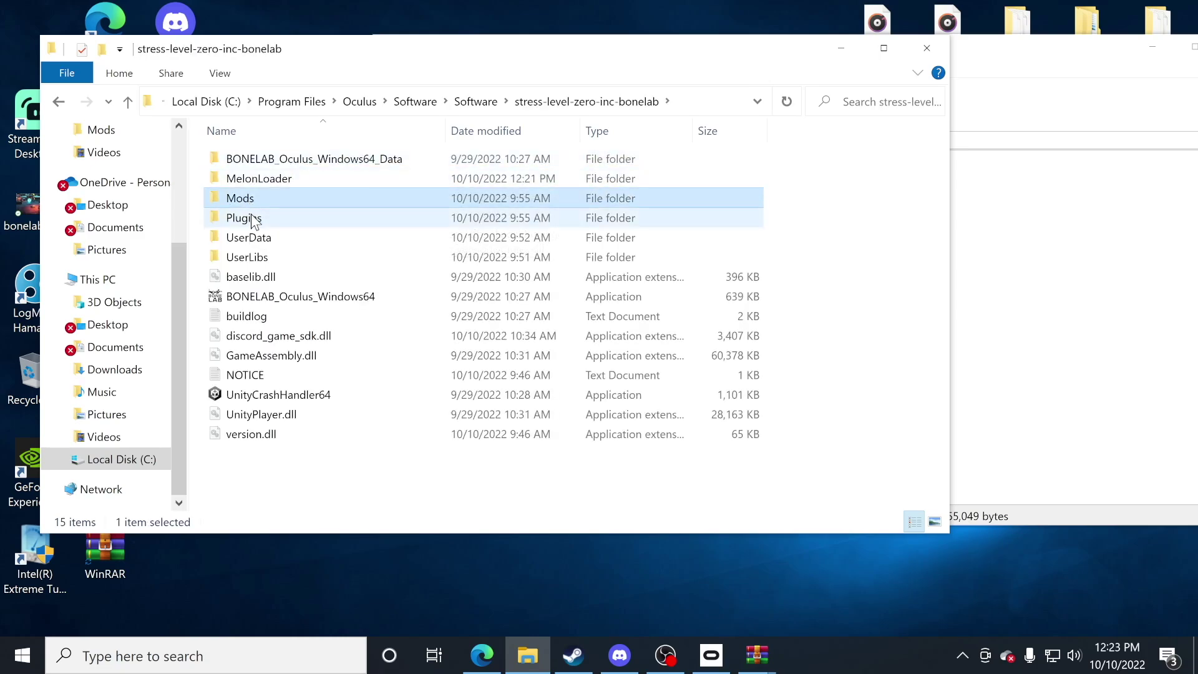
left_click(253, 224)
left_click(259, 237)
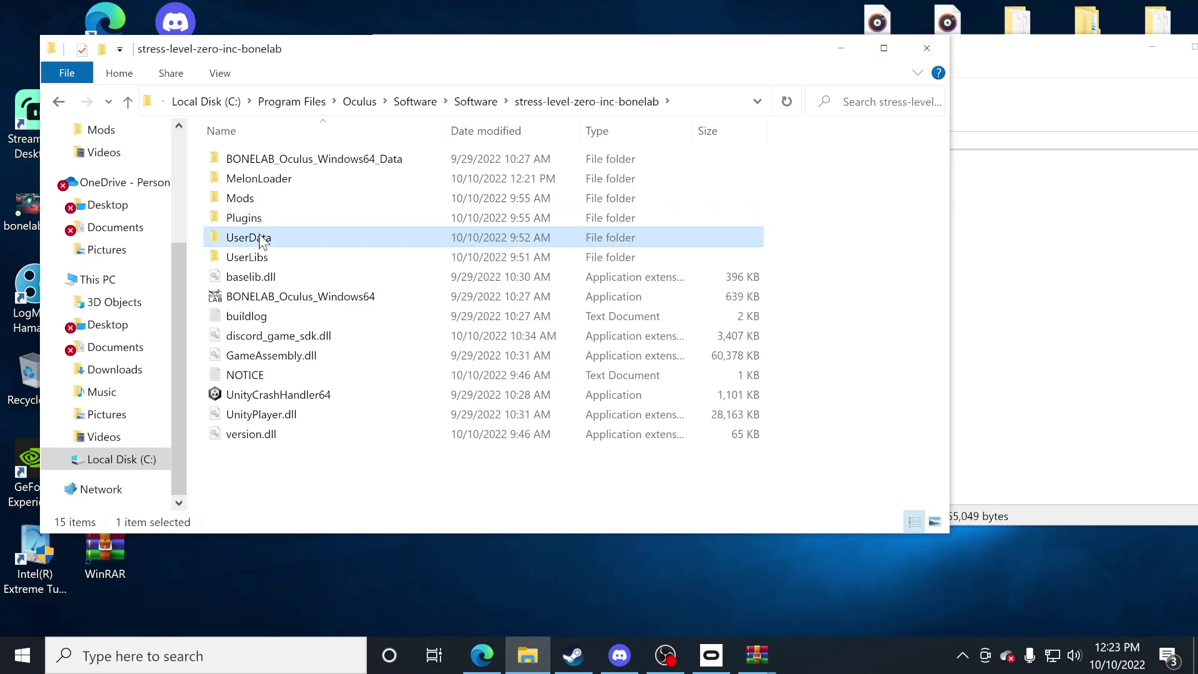
key("alt+Tab")
left_click_drag(797, 54, 831, 74)
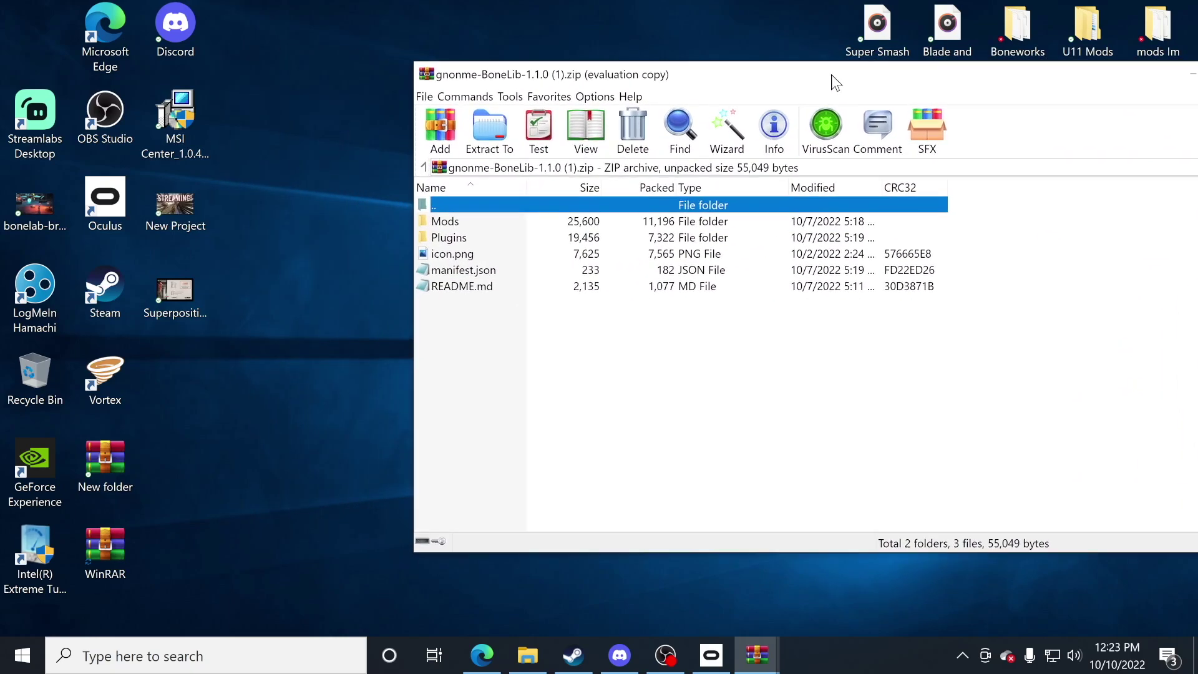
Inspect the Mods and Plugins folders inside the BoneLib archive
double_click(466, 223)
double_click(486, 206)
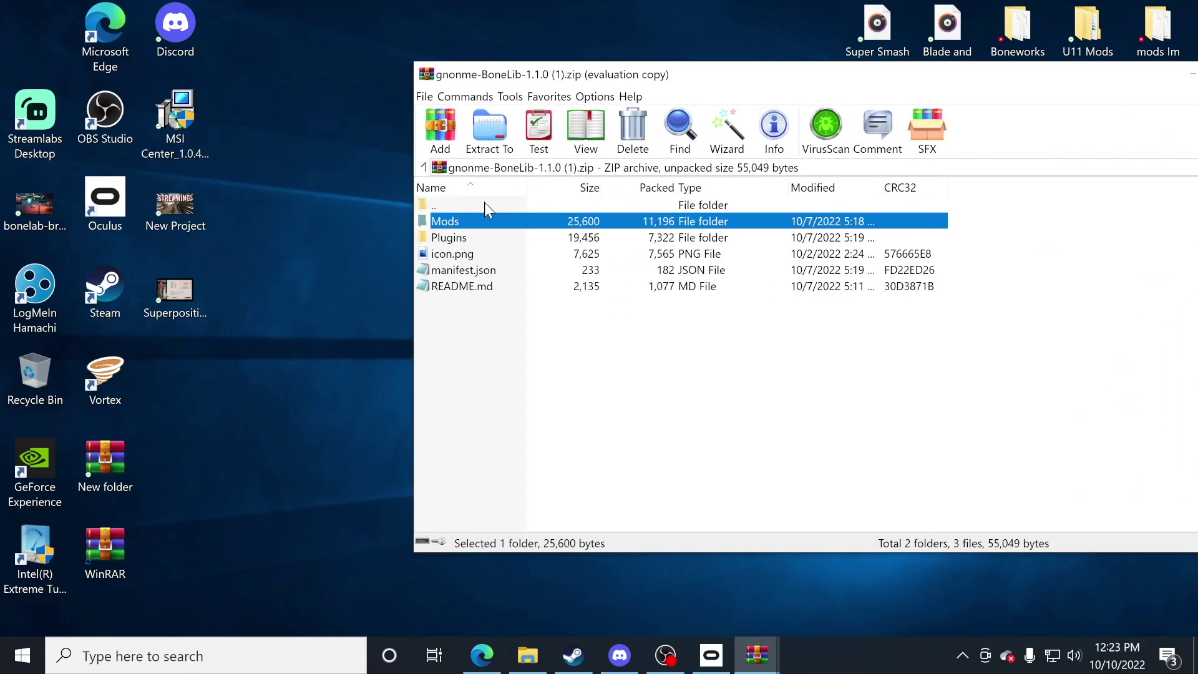
double_click(462, 241)
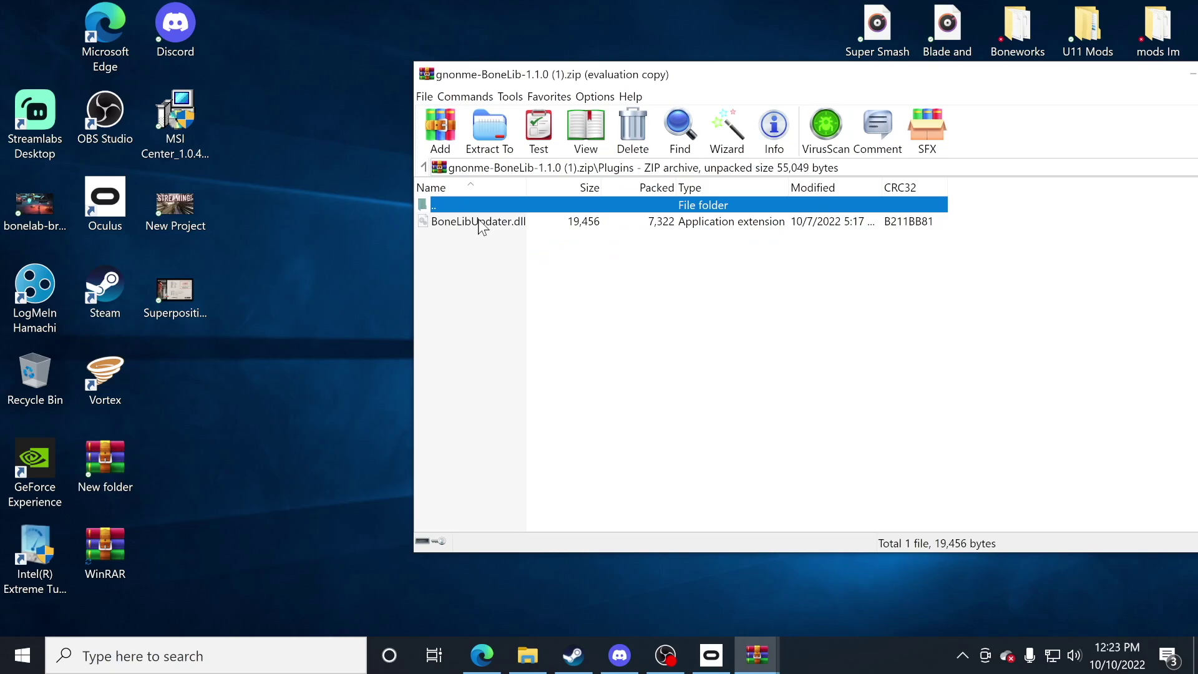
double_click(507, 203)
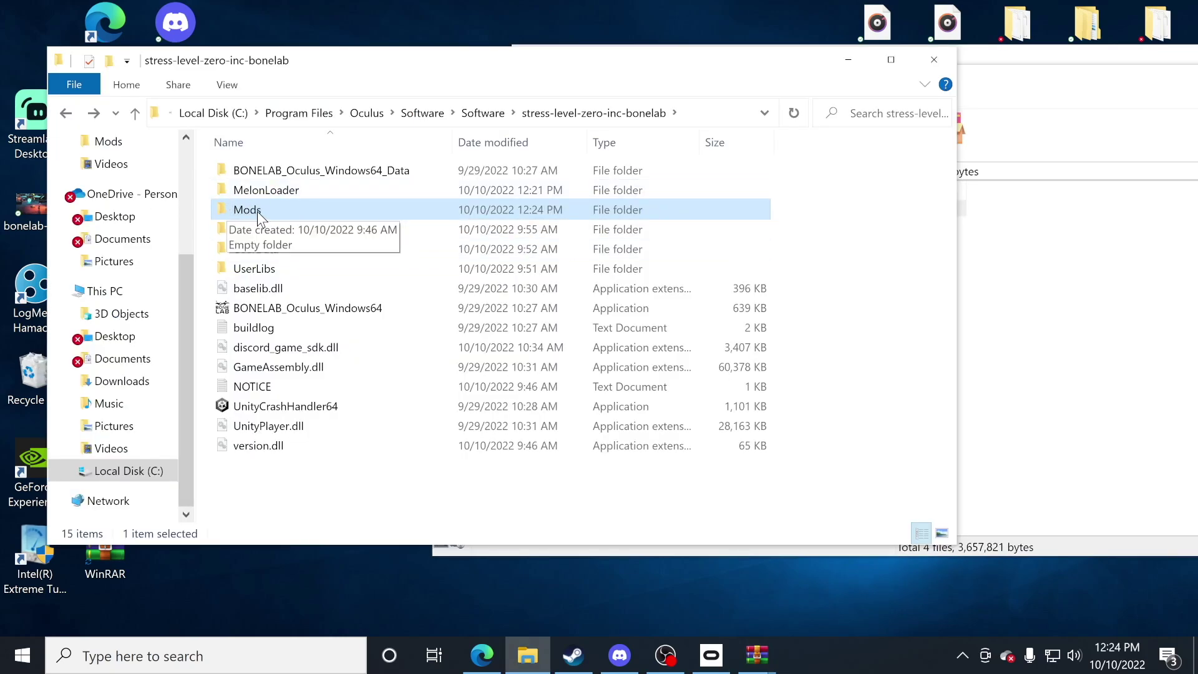
Open the game's empty Mods folder and bring the Bonelab_Multiplayer_Mockup-1.0.0 zip forward
double_click(247, 209)
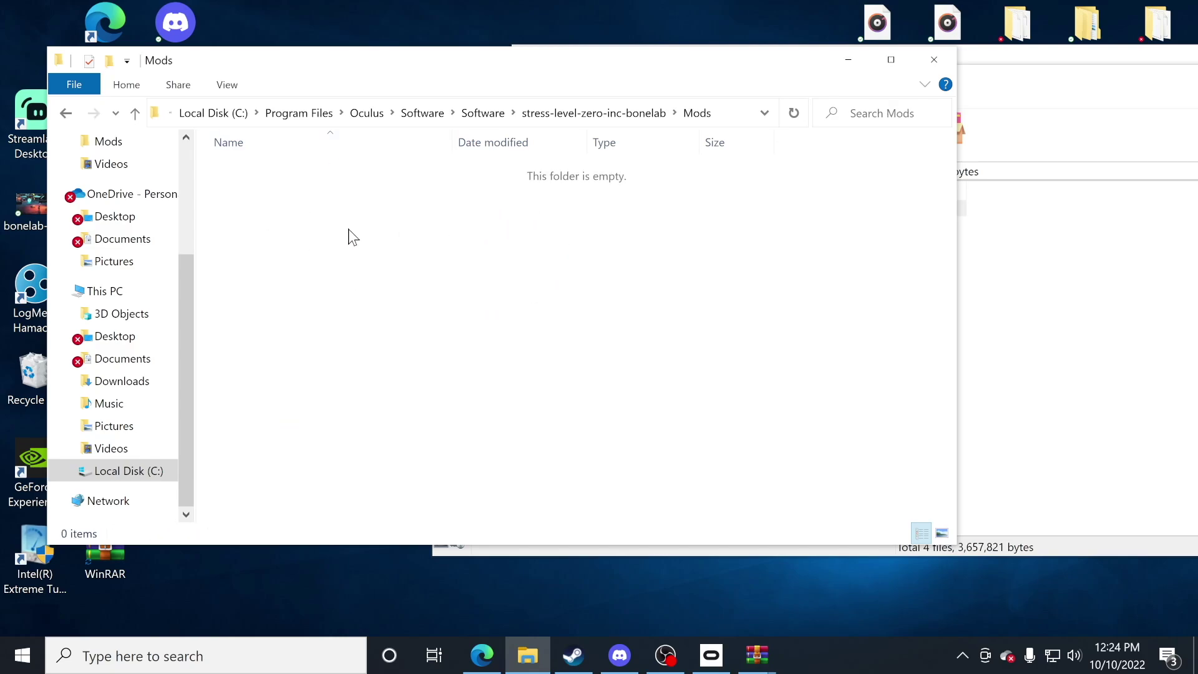
left_click(1044, 127)
left_click_drag(705, 90, 784, 79)
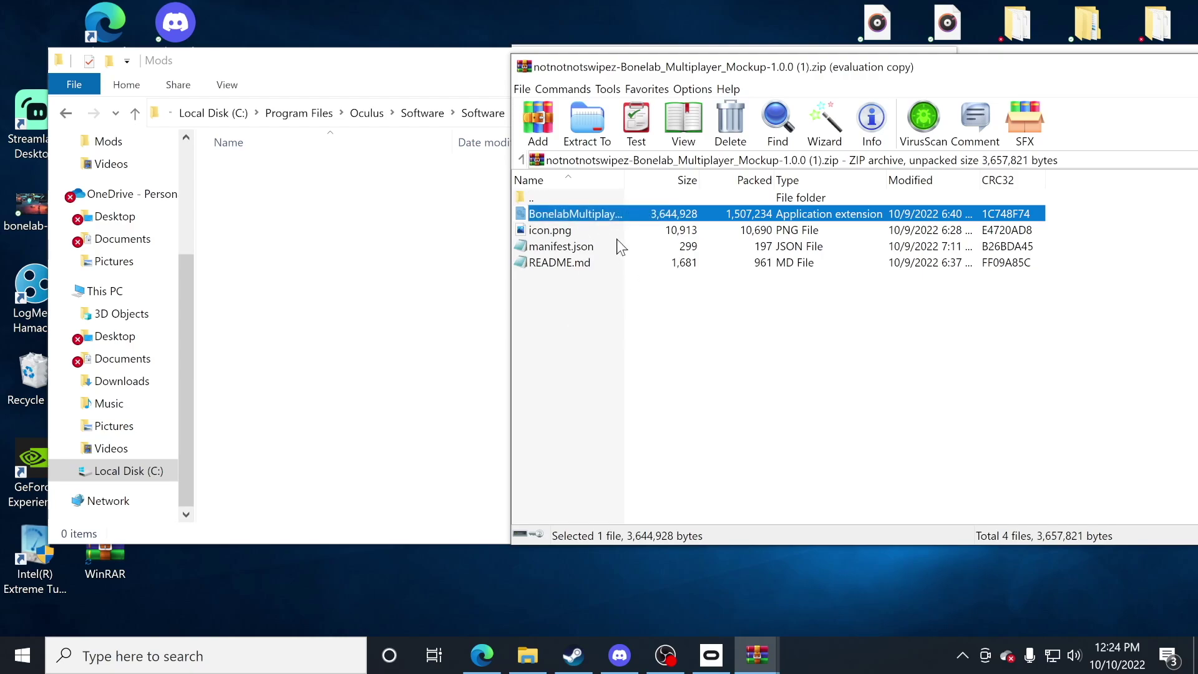
Drag BonelabMultiplayerMockup.dll, then BoneLib.dll from the BoneLib zip's Mods folder, into the game's Mods
left_click_drag(610, 212, 353, 227)
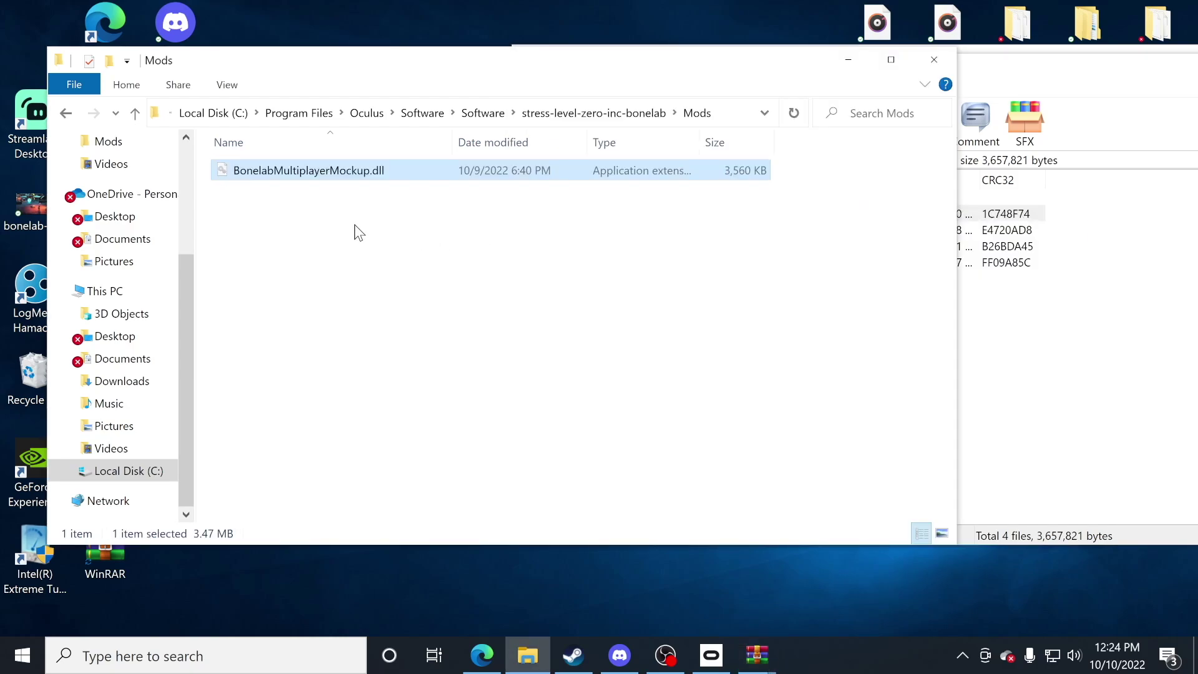
left_click(1034, 64)
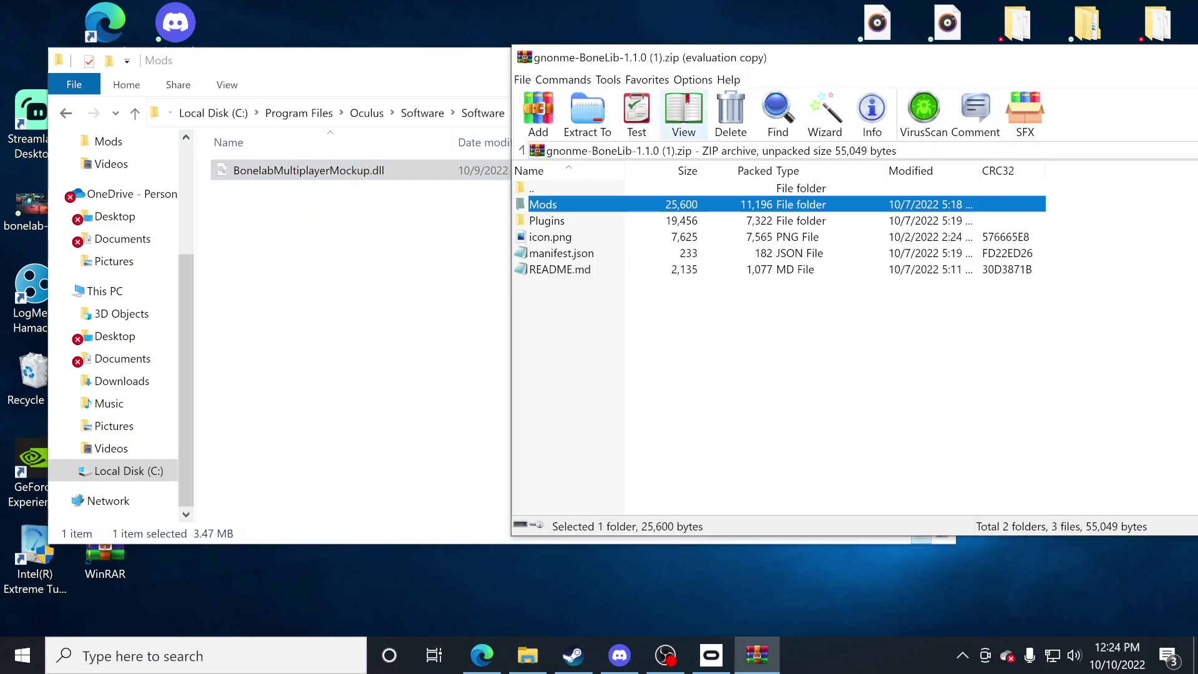
double_click(566, 204)
left_click(587, 208)
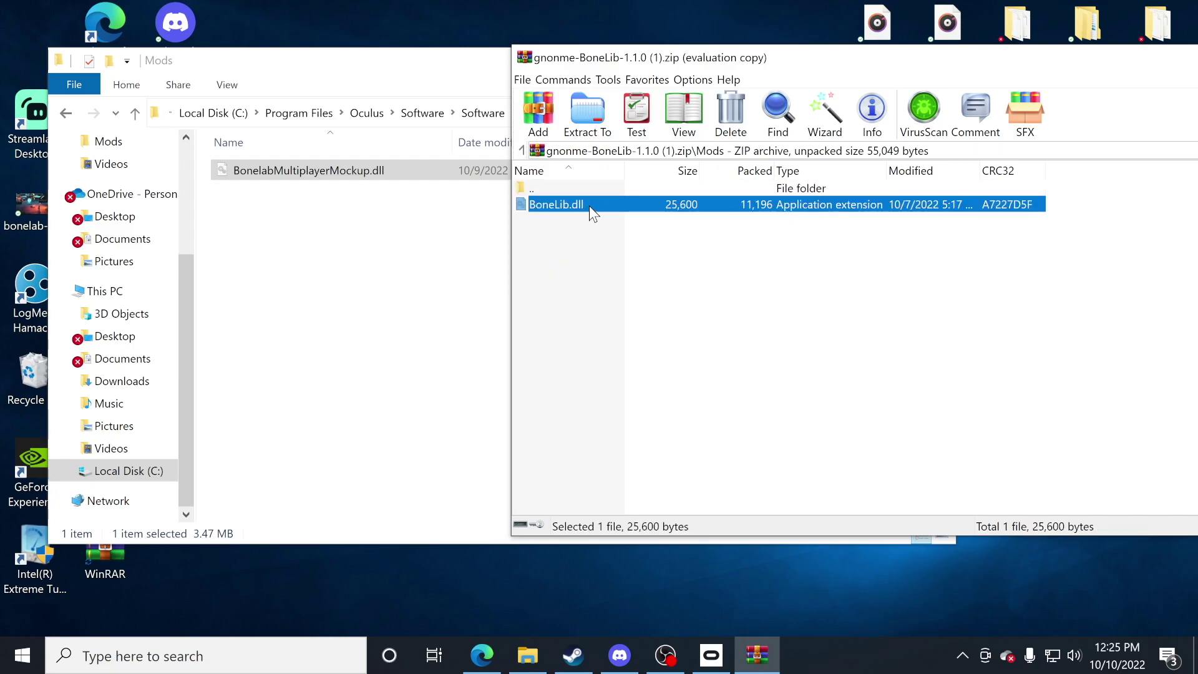
left_click_drag(585, 205, 323, 241)
key("alt+Tab")
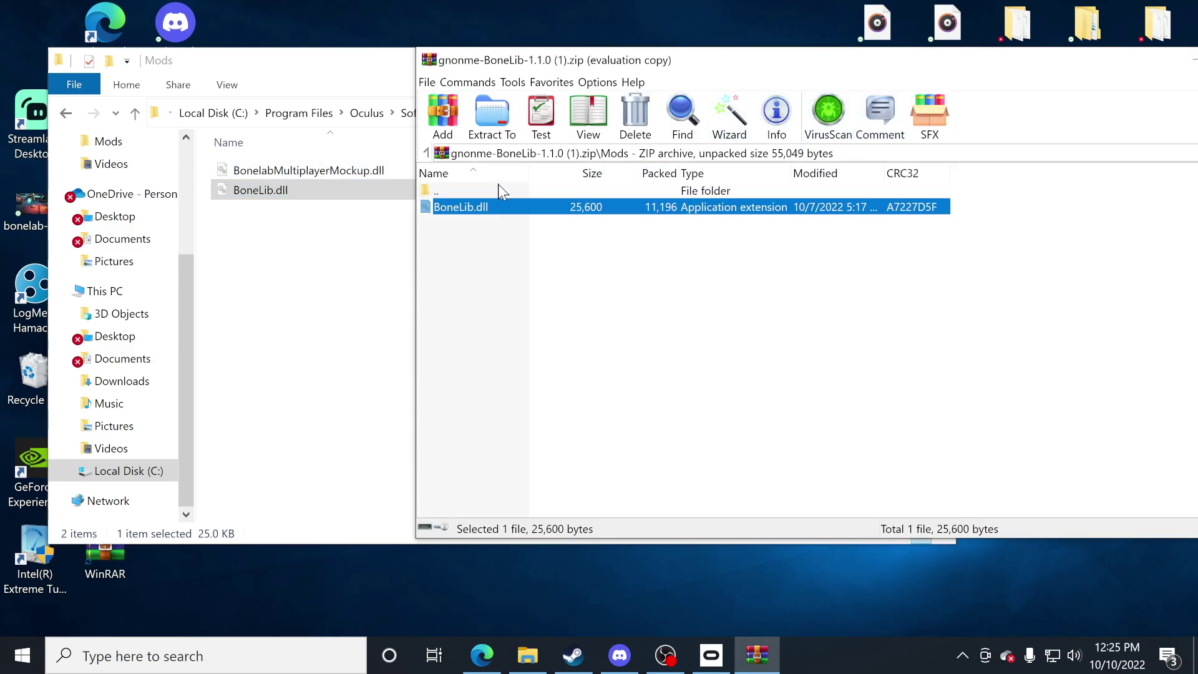
Open the Plugins folders in the BoneLib zip and the game, then drag BoneLibUpdater.dll across
double_click(476, 186)
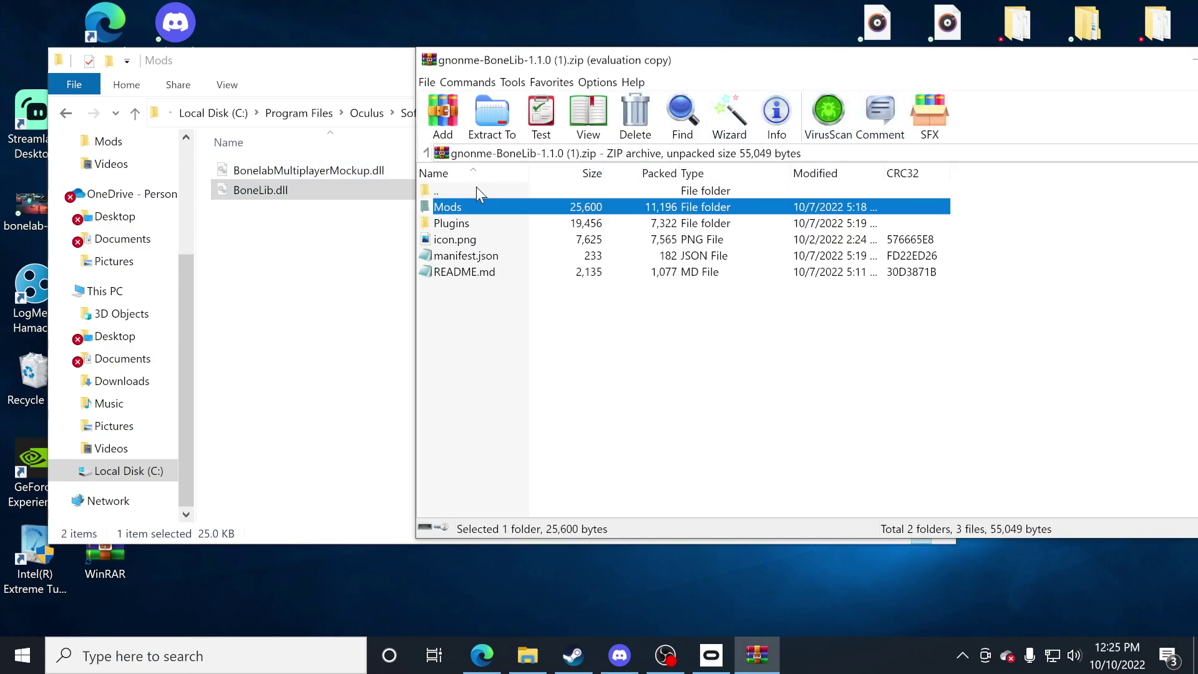
left_click(463, 228)
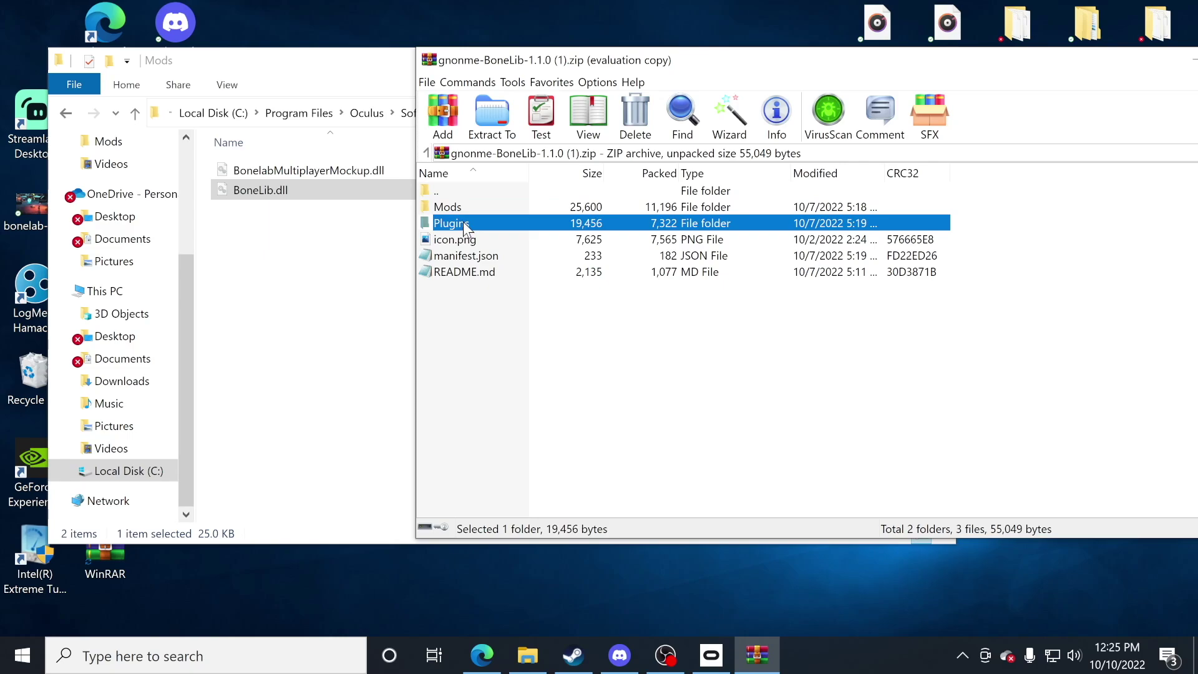
double_click(463, 223)
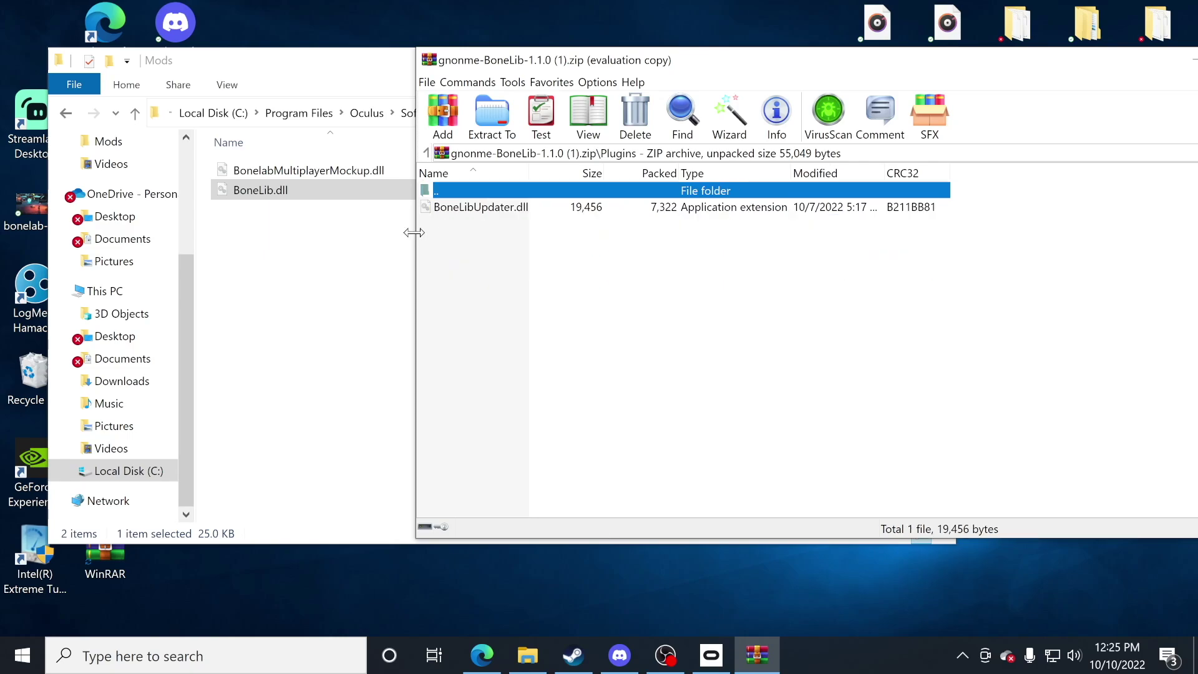
left_click(374, 246)
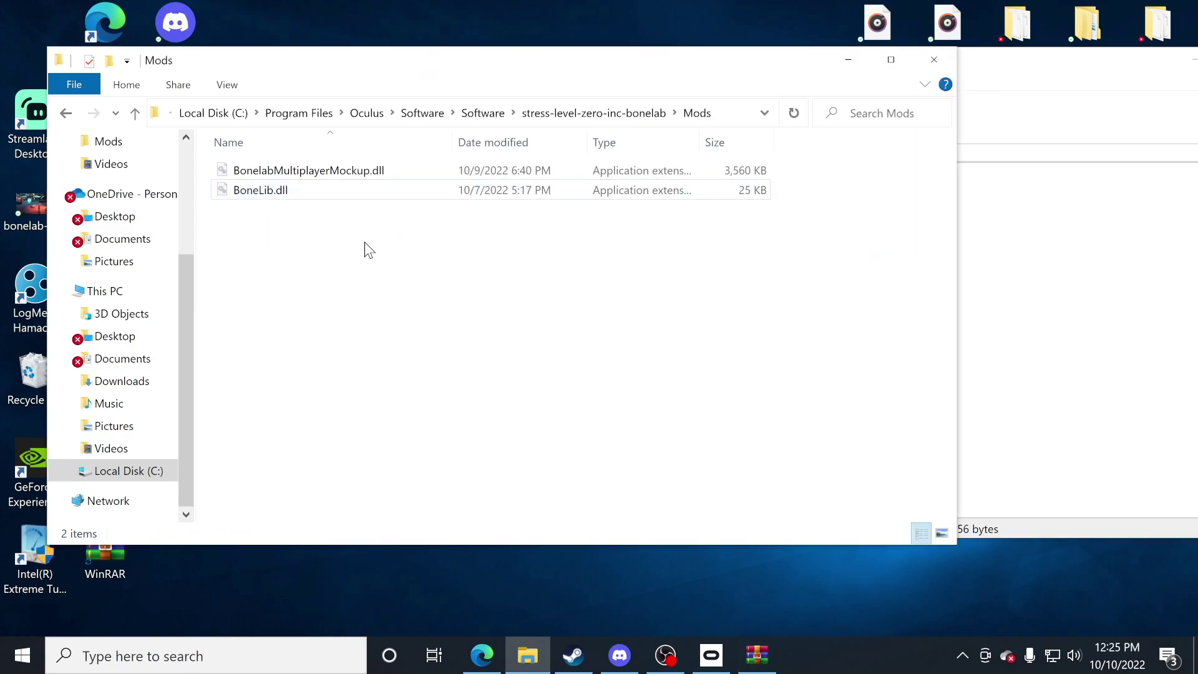
left_click(66, 113)
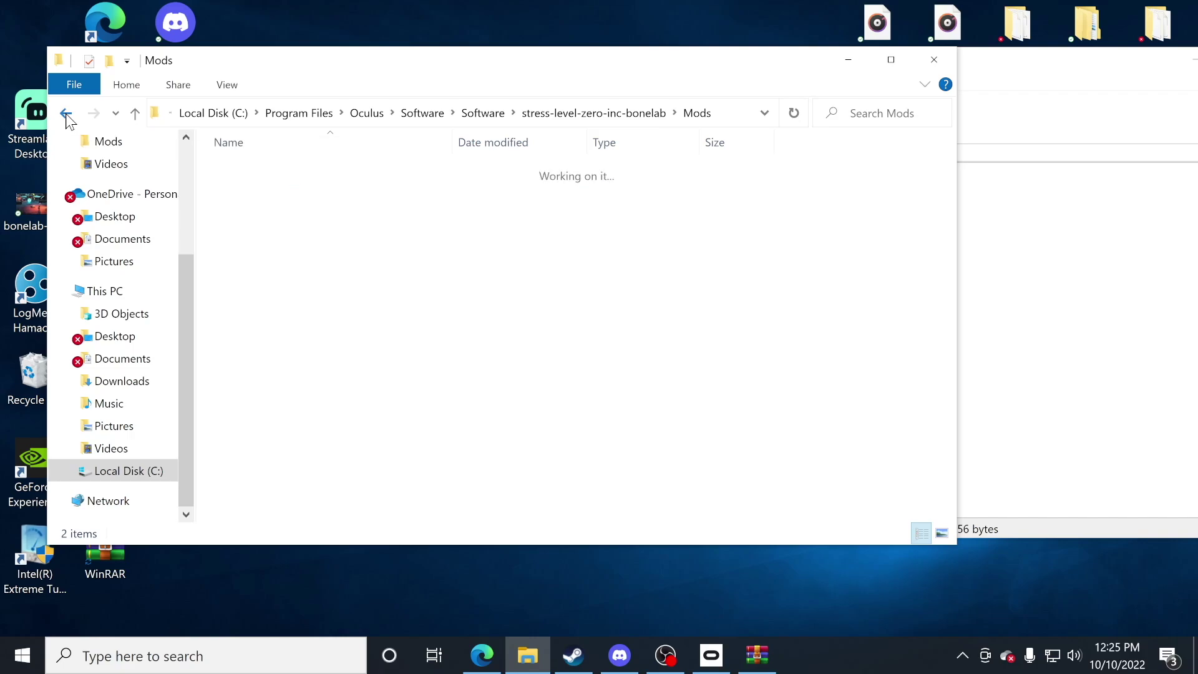
left_click_drag(350, 65, 367, 32)
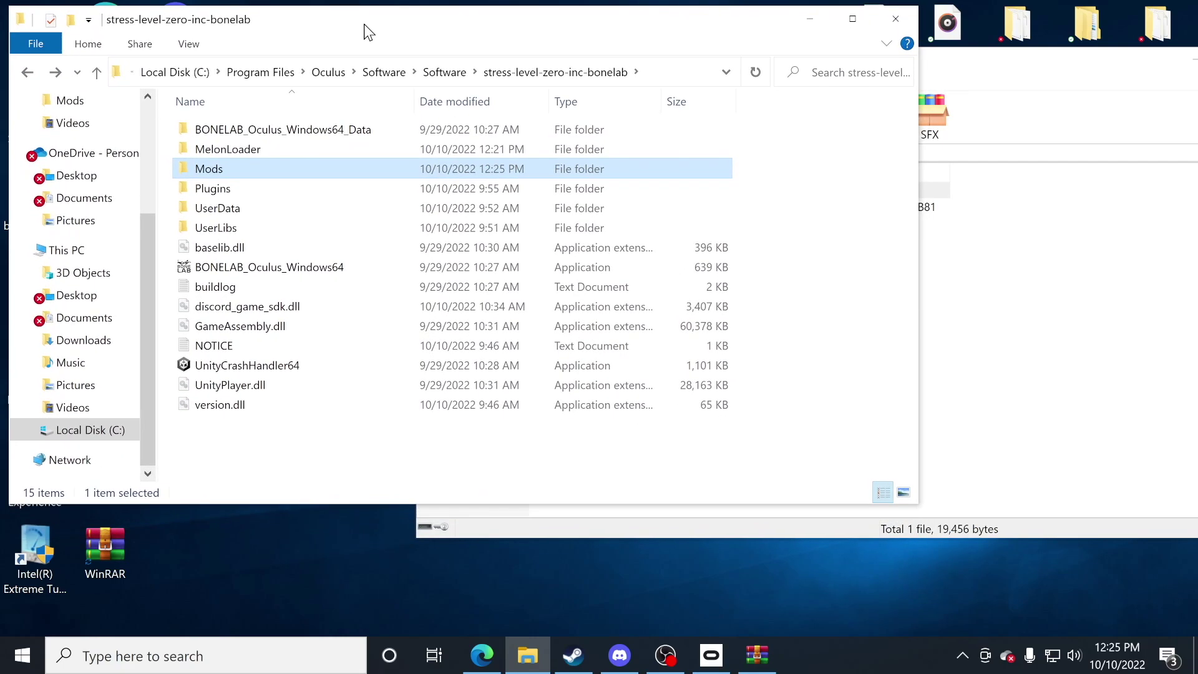
double_click(221, 193)
left_click(472, 210)
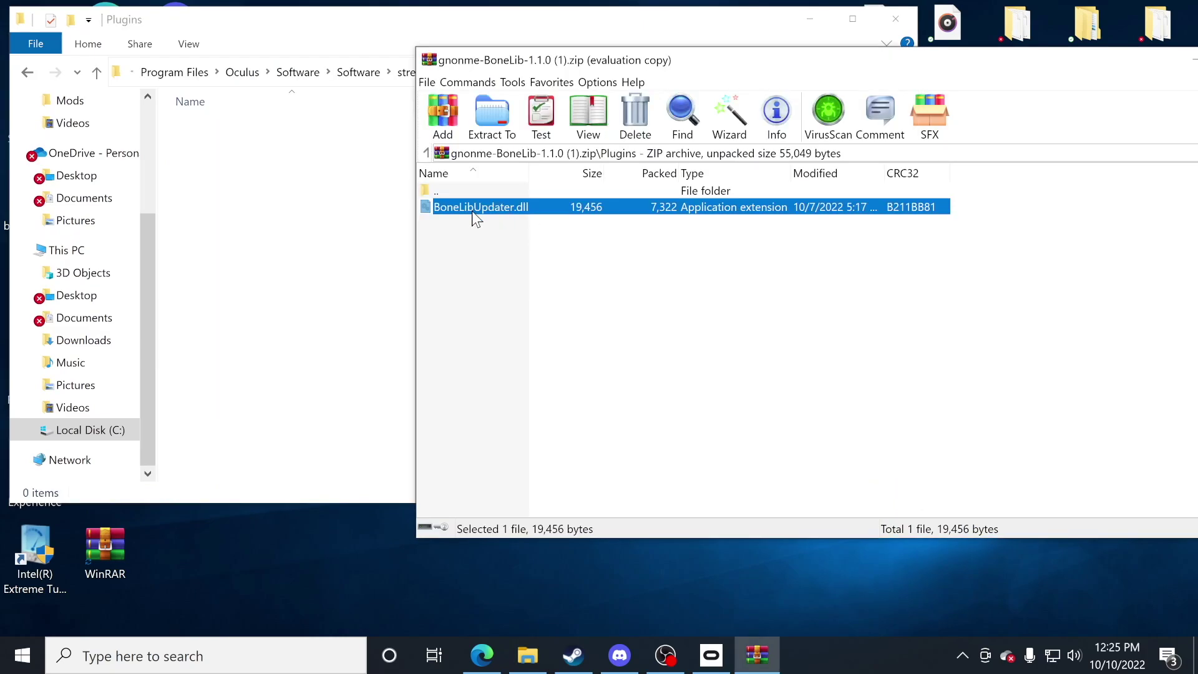
left_click_drag(526, 208, 262, 188)
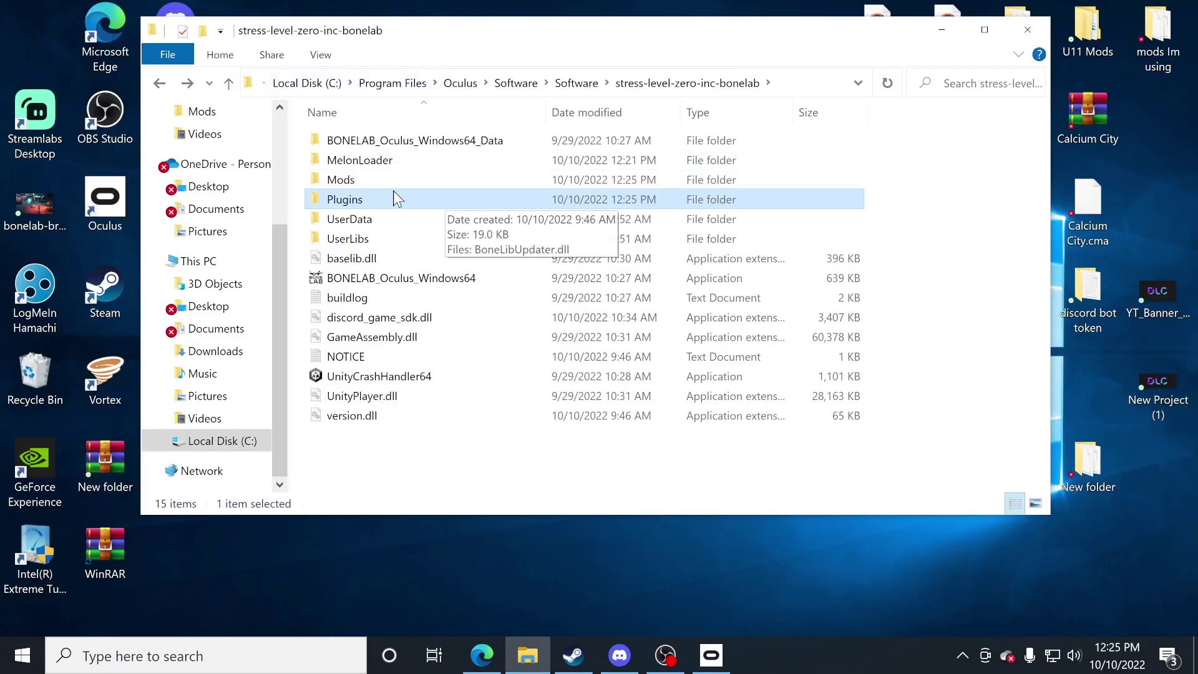
Confirm BonelabMultiplayerMockup.dll and BoneLib.dll are in the game's Mods folder
double_click(345, 181)
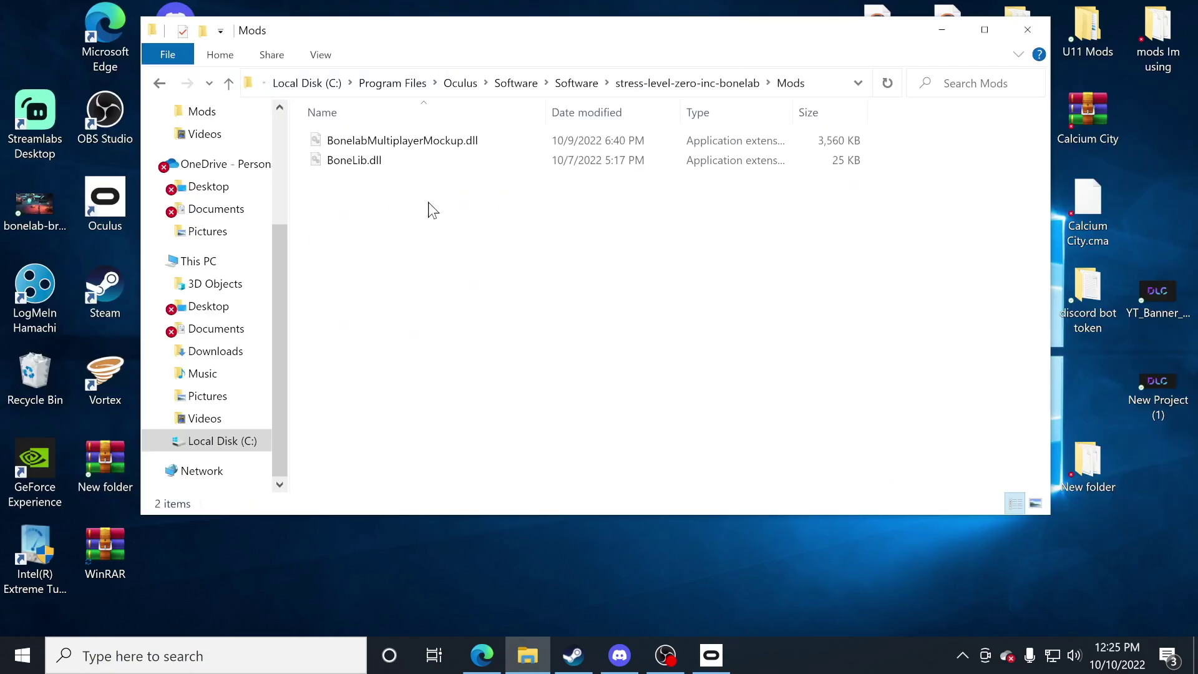
left_click(388, 143)
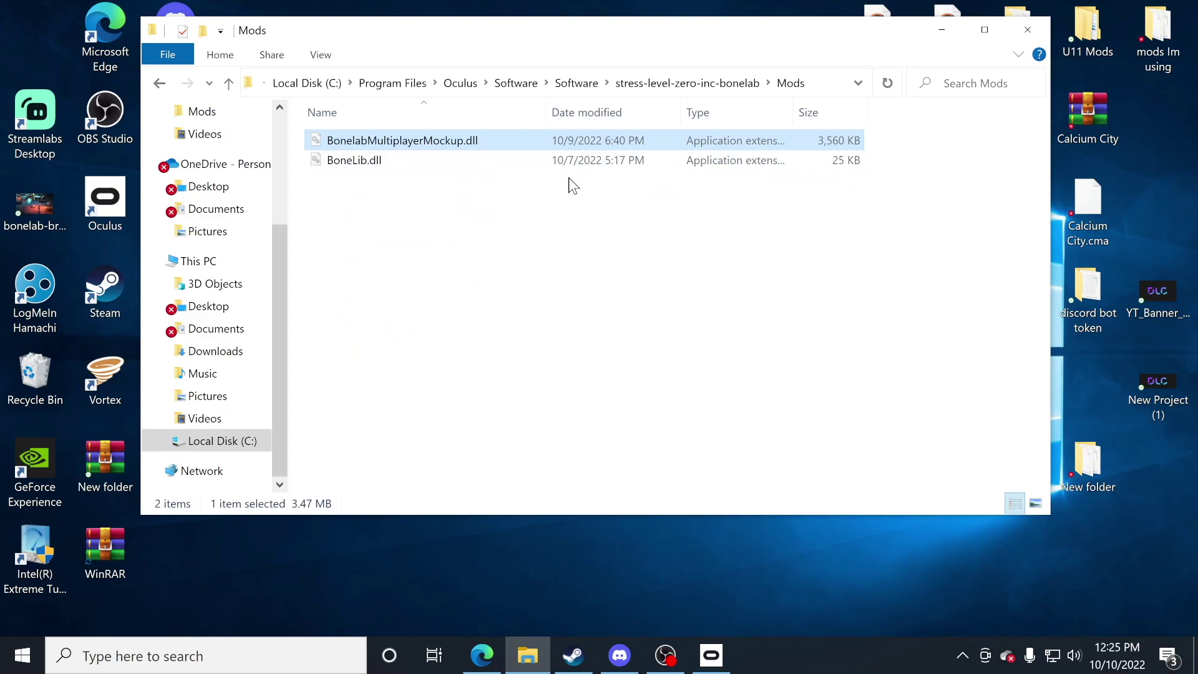
key("Down")
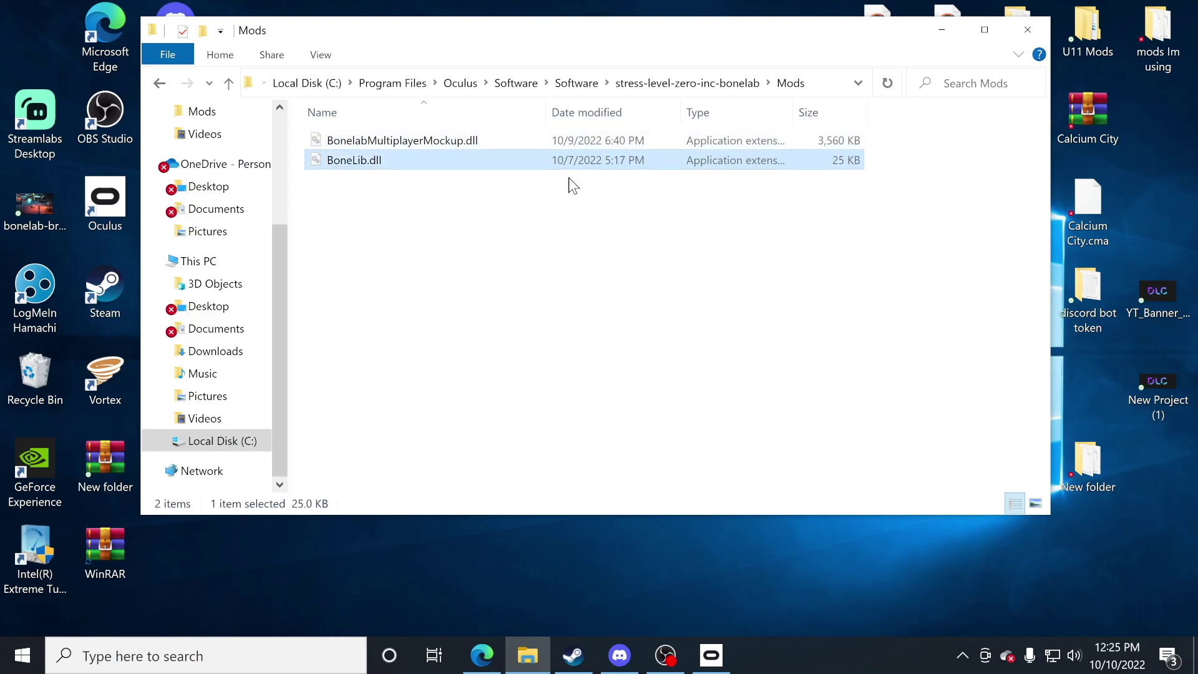
Back in the install folder, open Plugins and select BoneLibUpdater.dll
left_click(156, 78)
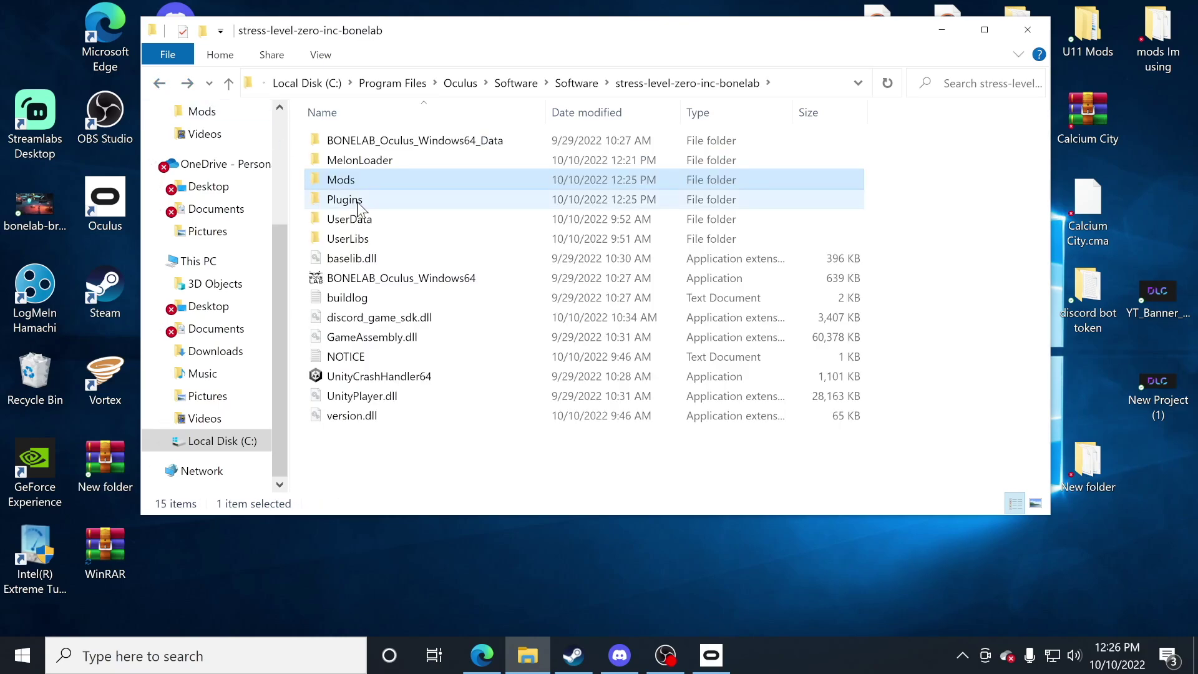
double_click(361, 203)
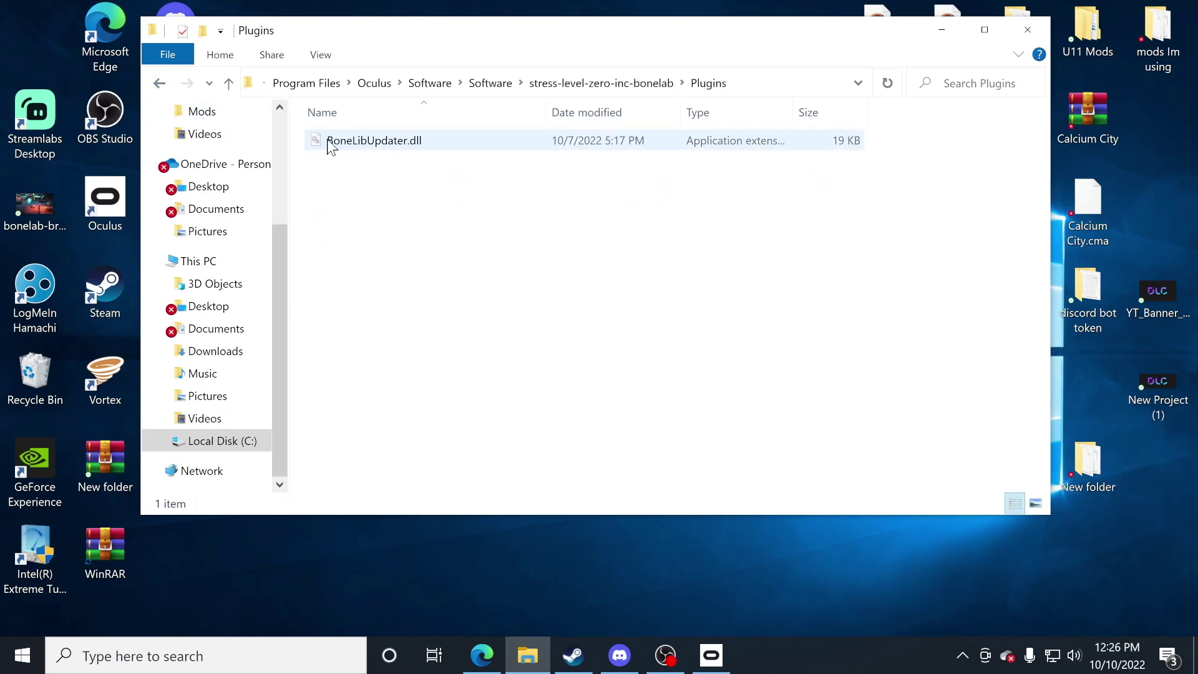
left_click(362, 147)
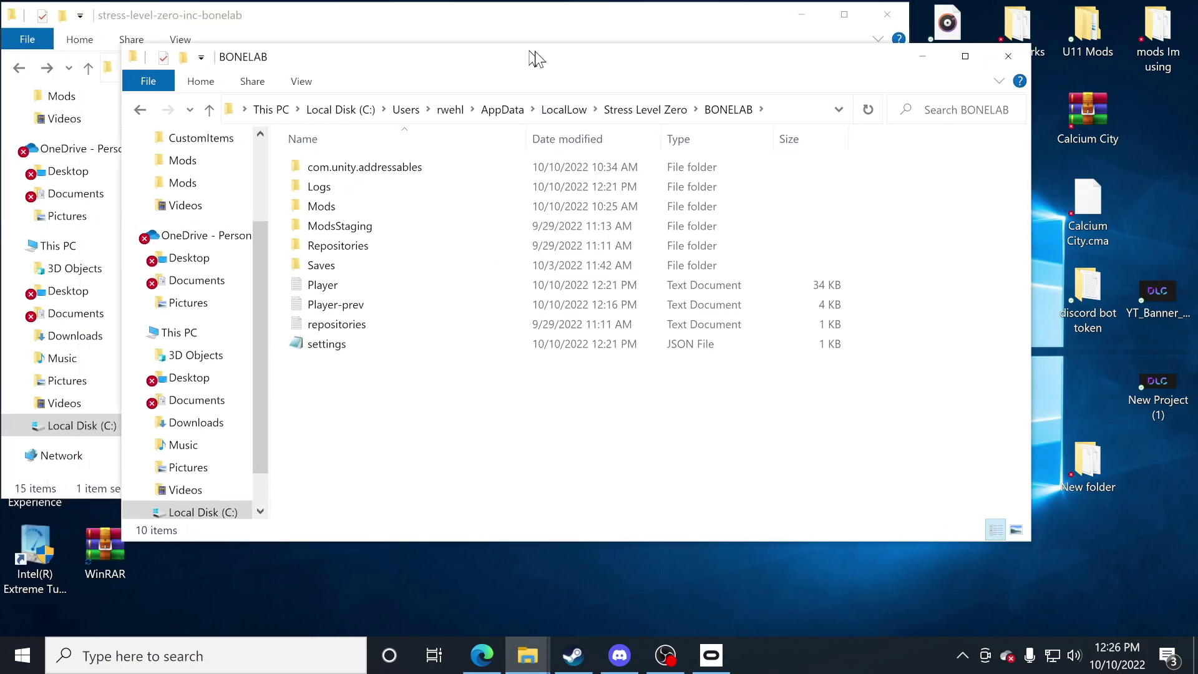
Place the two Explorer windows side by side and compare the game's Mods folder with BONELAB's AppData Mods folder
left_click_drag(534, 56, 912, 34)
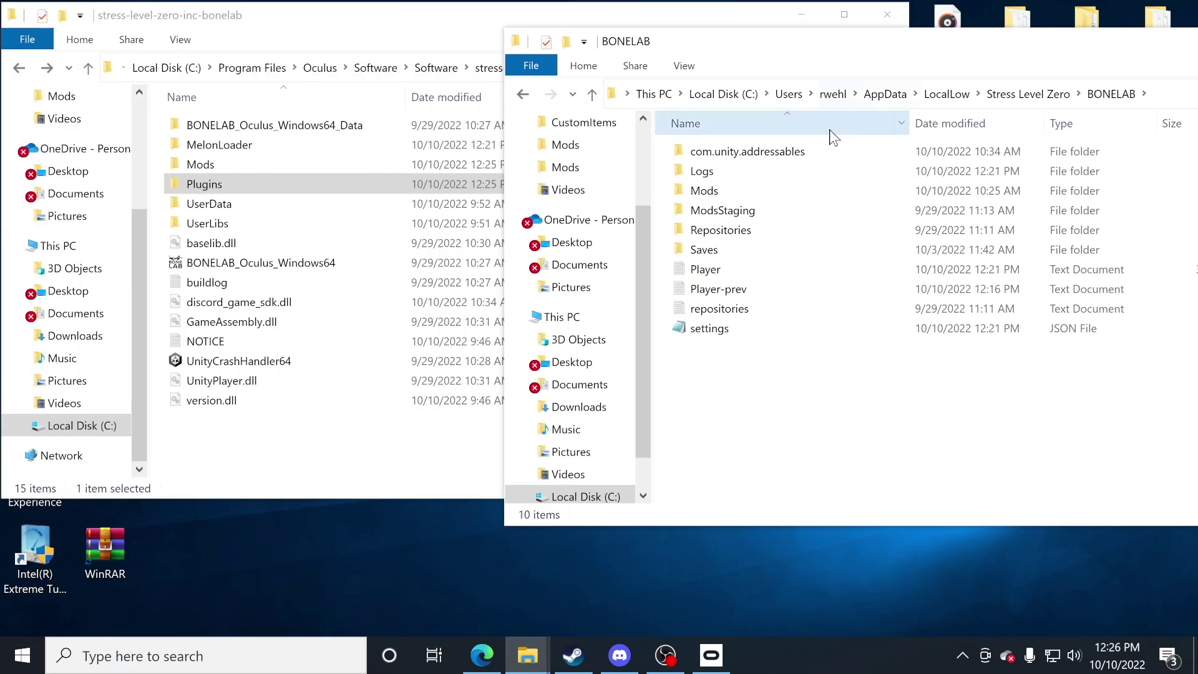
left_click_drag(636, 76, 673, 66)
double_click(211, 165)
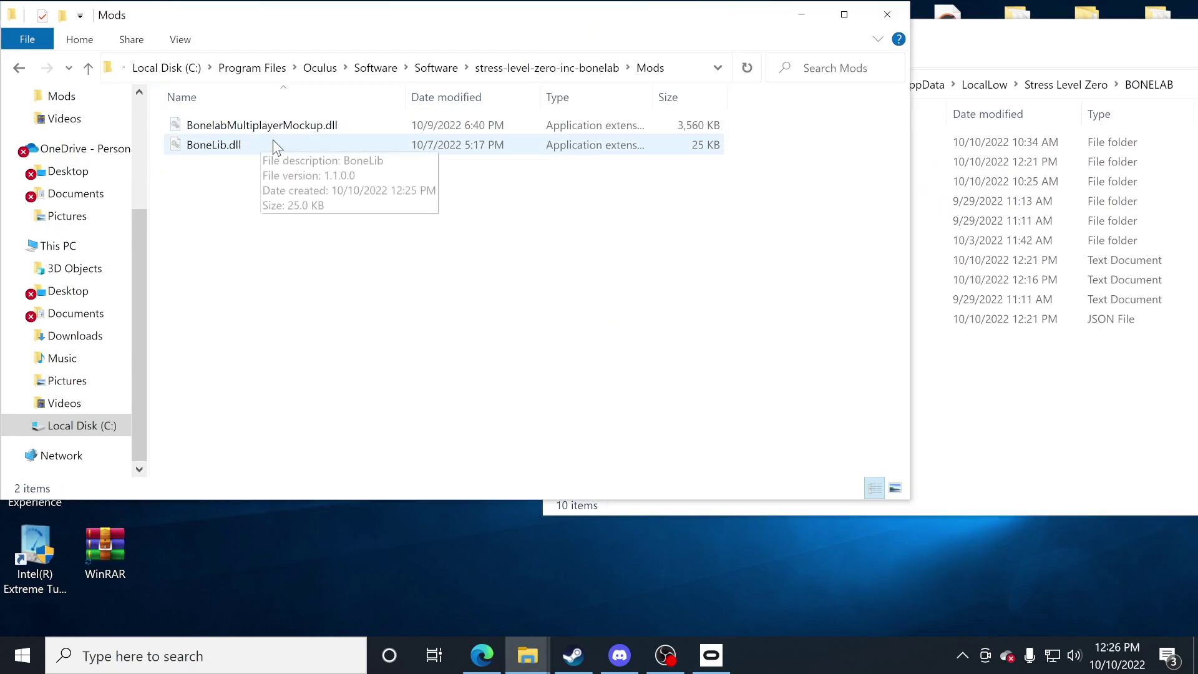
left_click(20, 67)
left_click_drag(1030, 49, 946, 25)
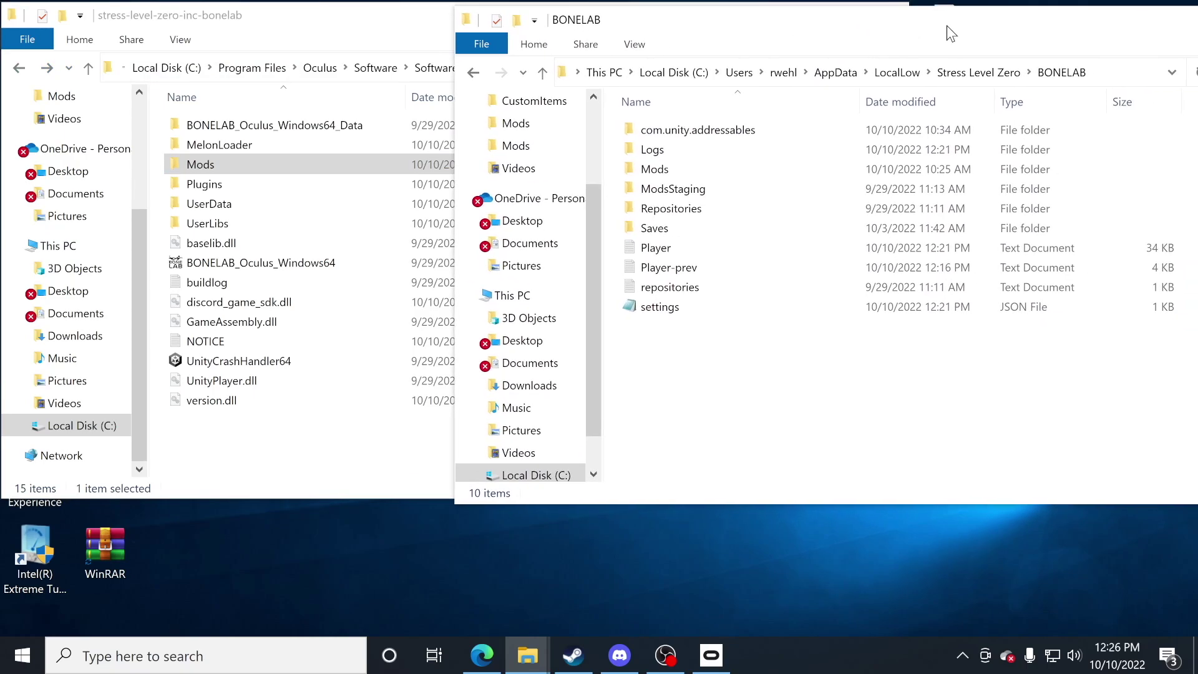
double_click(666, 168)
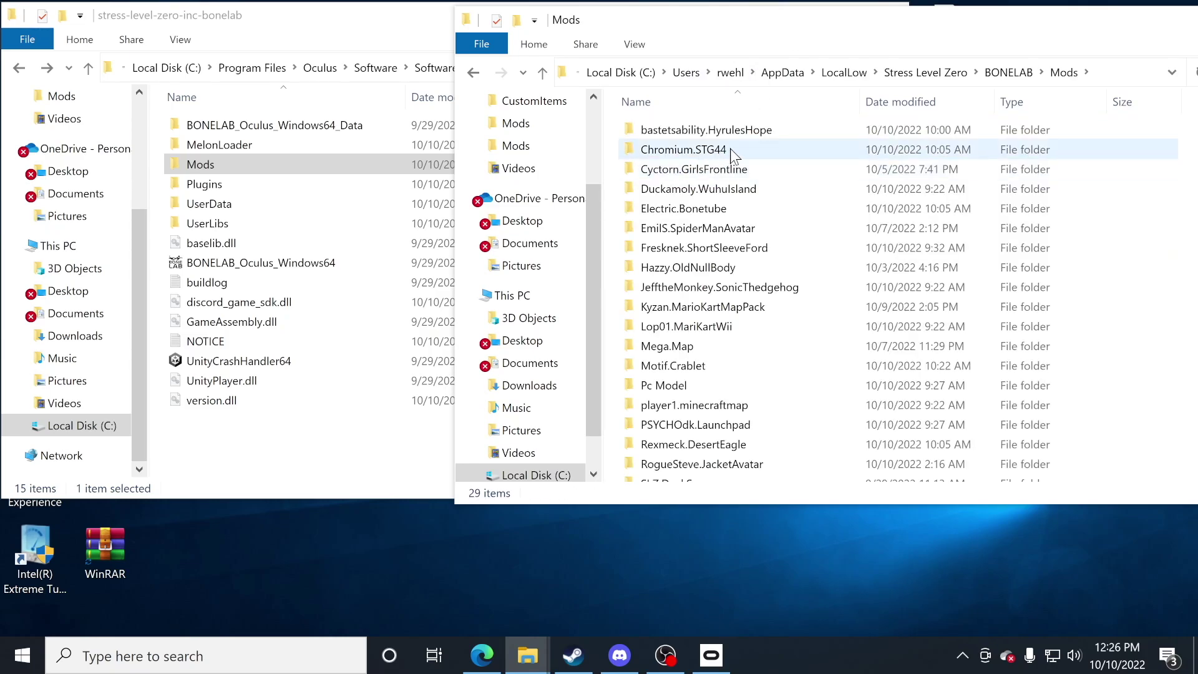
scroll(755, 131, "down", 1)
scroll(752, 136, "down", 3)
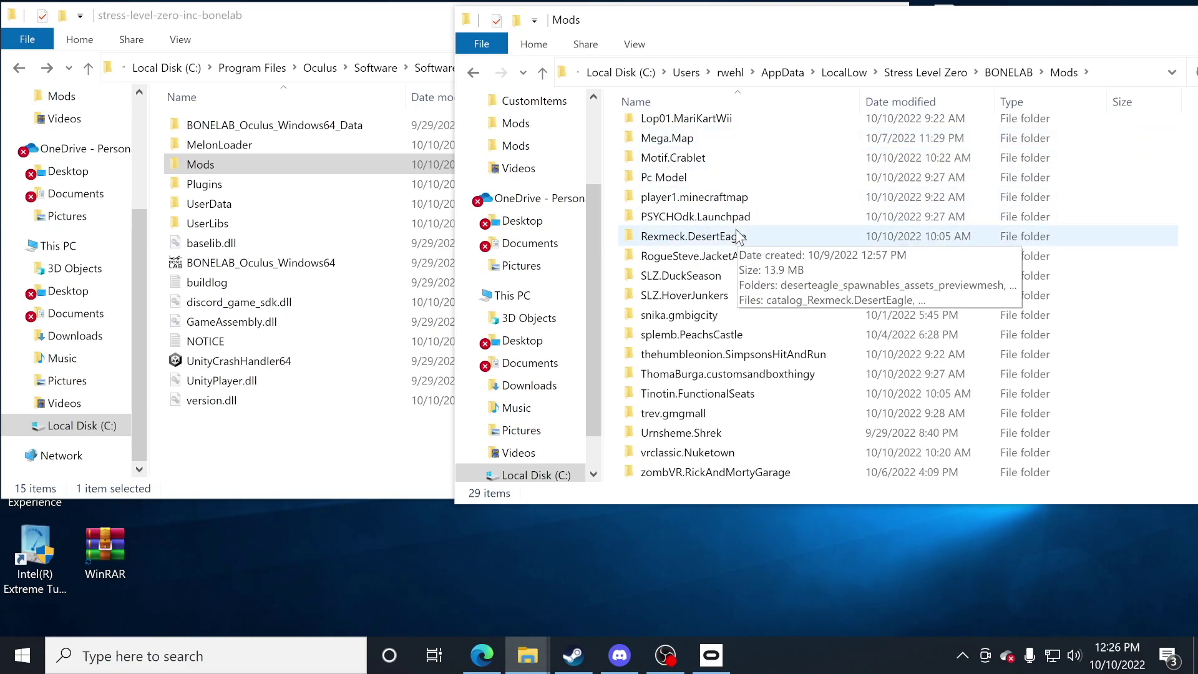
scroll(749, 240, "up", 4)
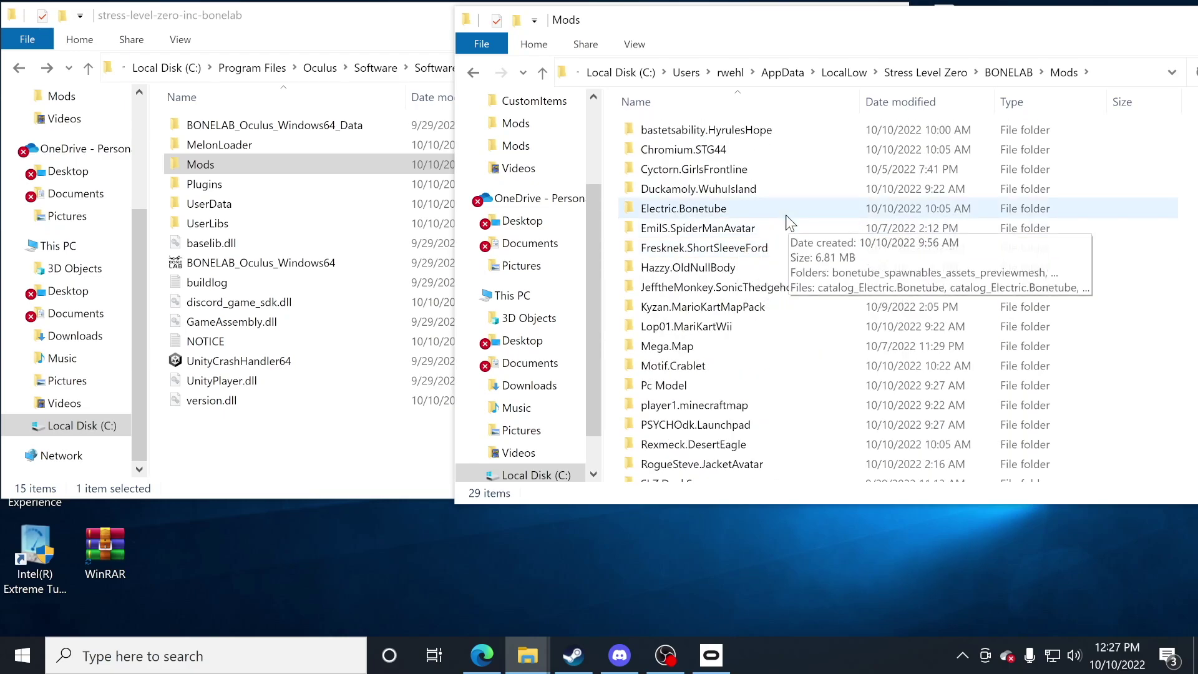
left_click(473, 73)
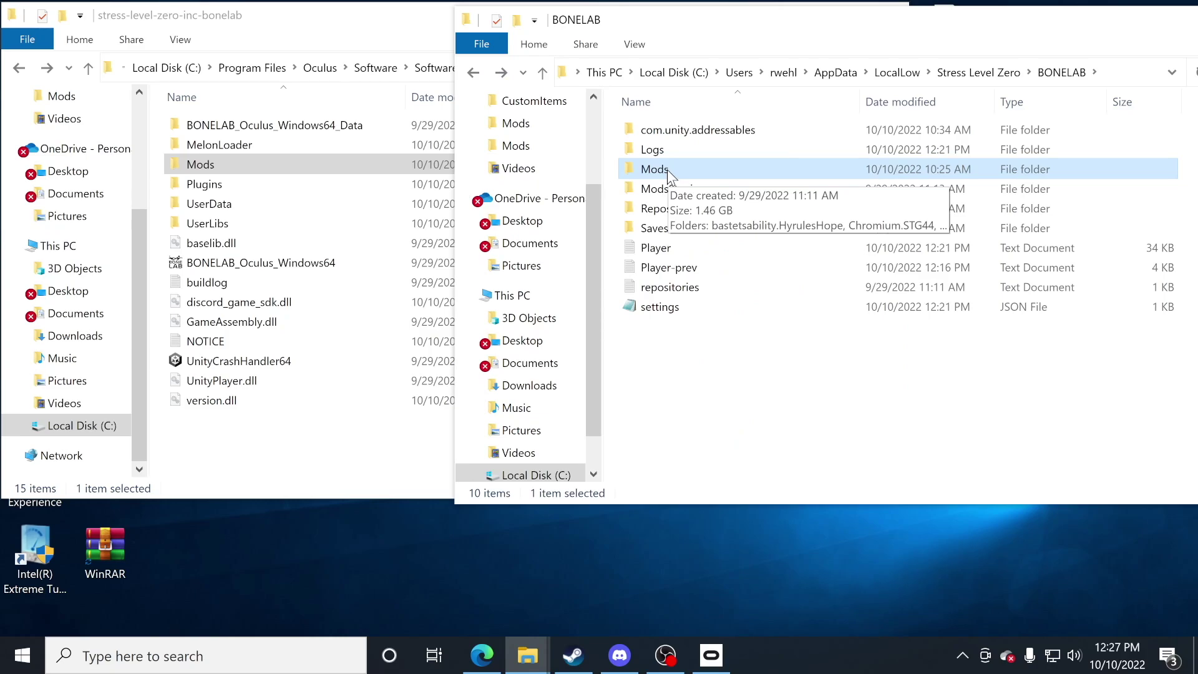
Show the desktop and start BONELAB from the Oculus app
key("super+d")
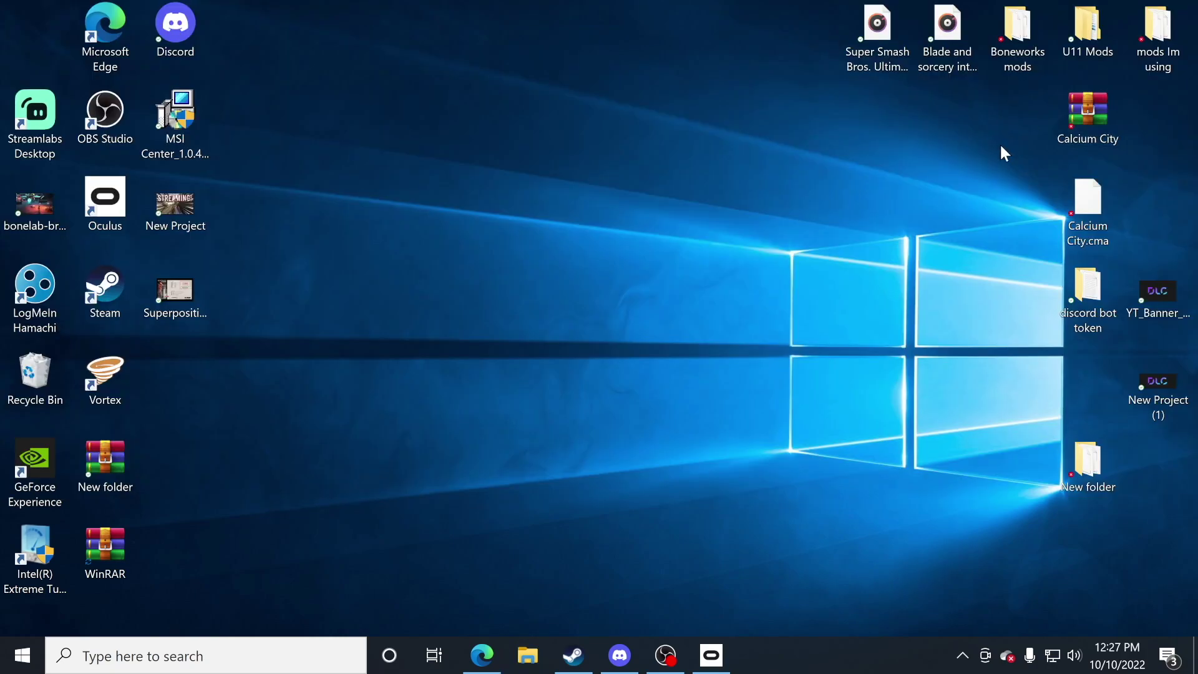
left_click(711, 655)
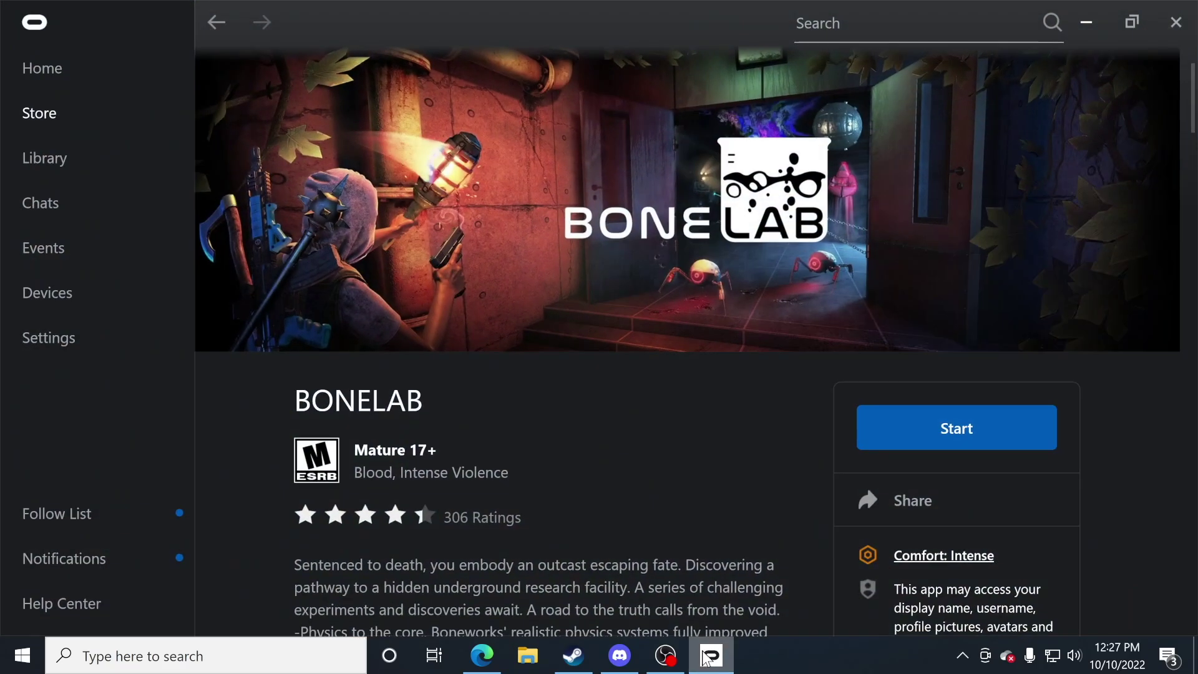
left_click(920, 436)
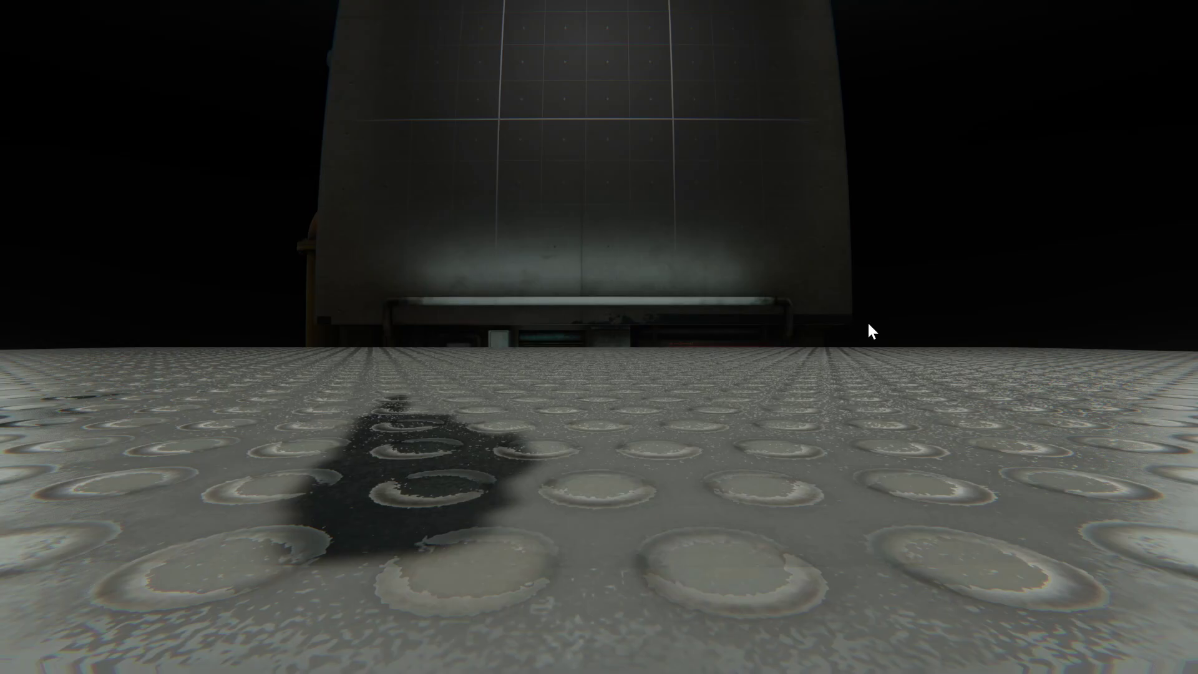
key("super")
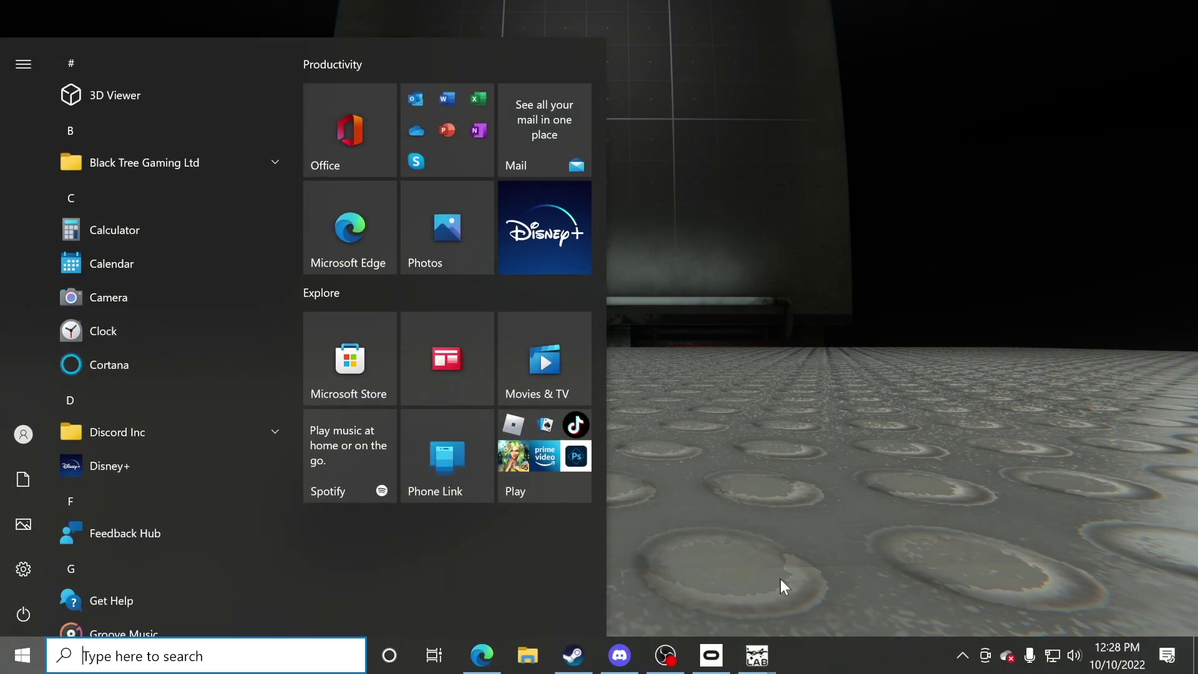
Scroll the MelonLoader console log to confirm 2 mods and the BoneLibUpdater plugin loaded
mouse_move(756, 657)
left_click(720, 590)
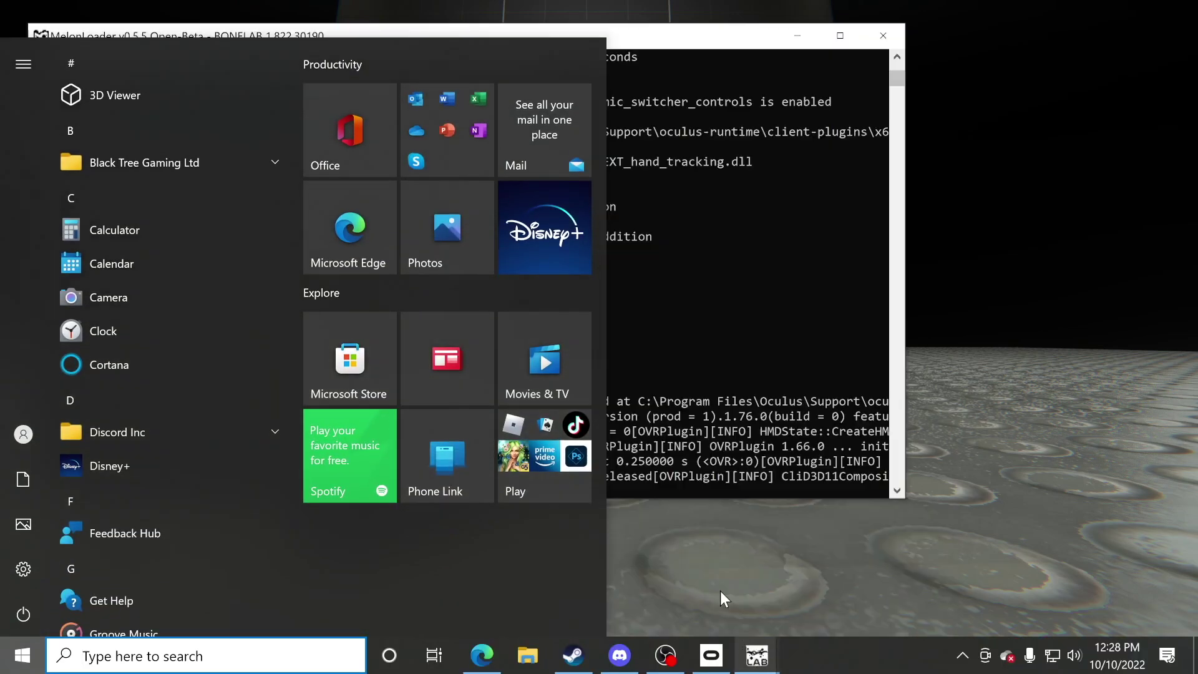
scroll(319, 223, "up", 6)
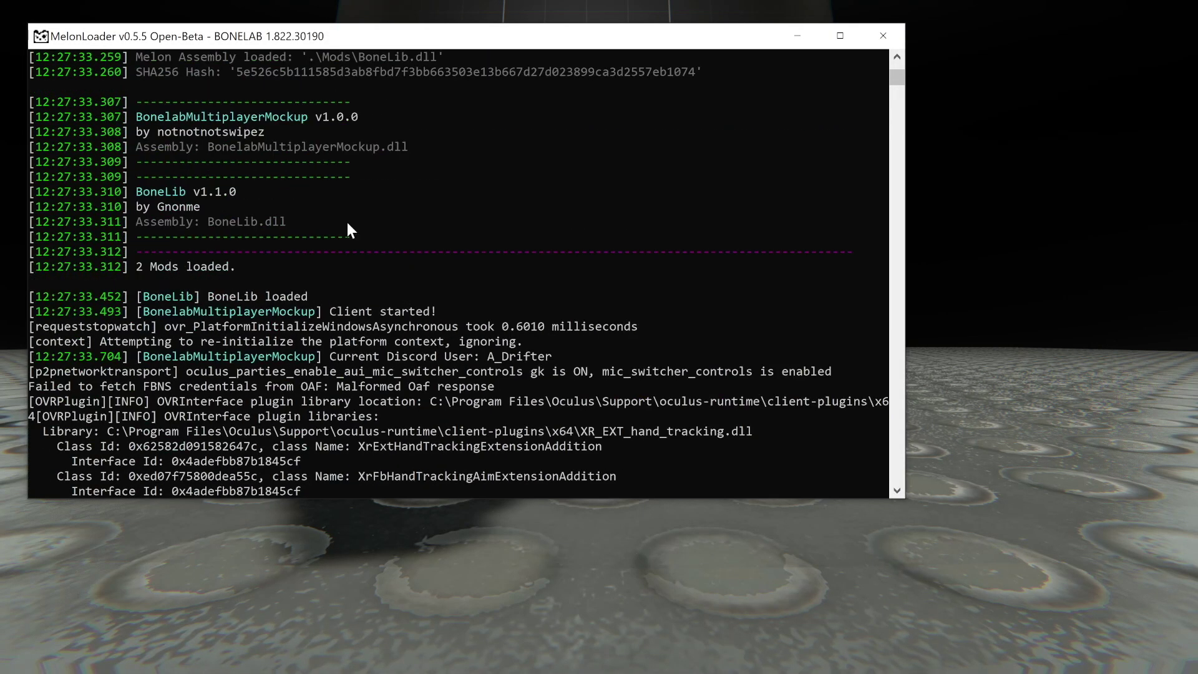
scroll(306, 290, "down", 8)
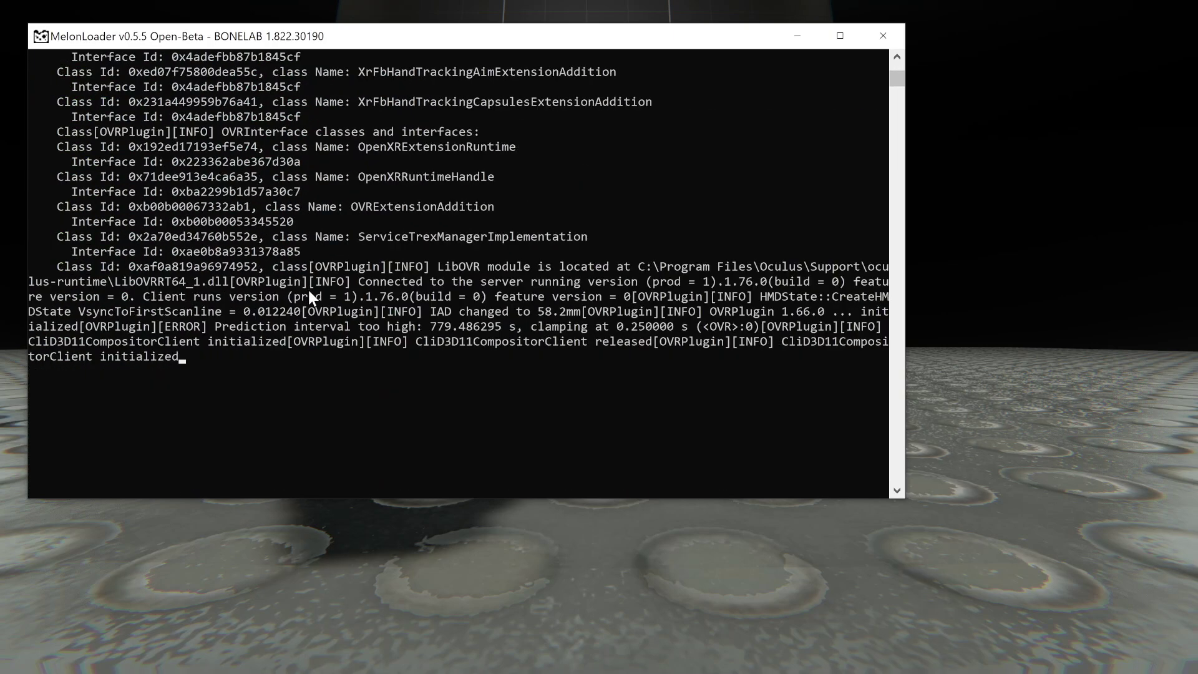
scroll(316, 300, "up", 8)
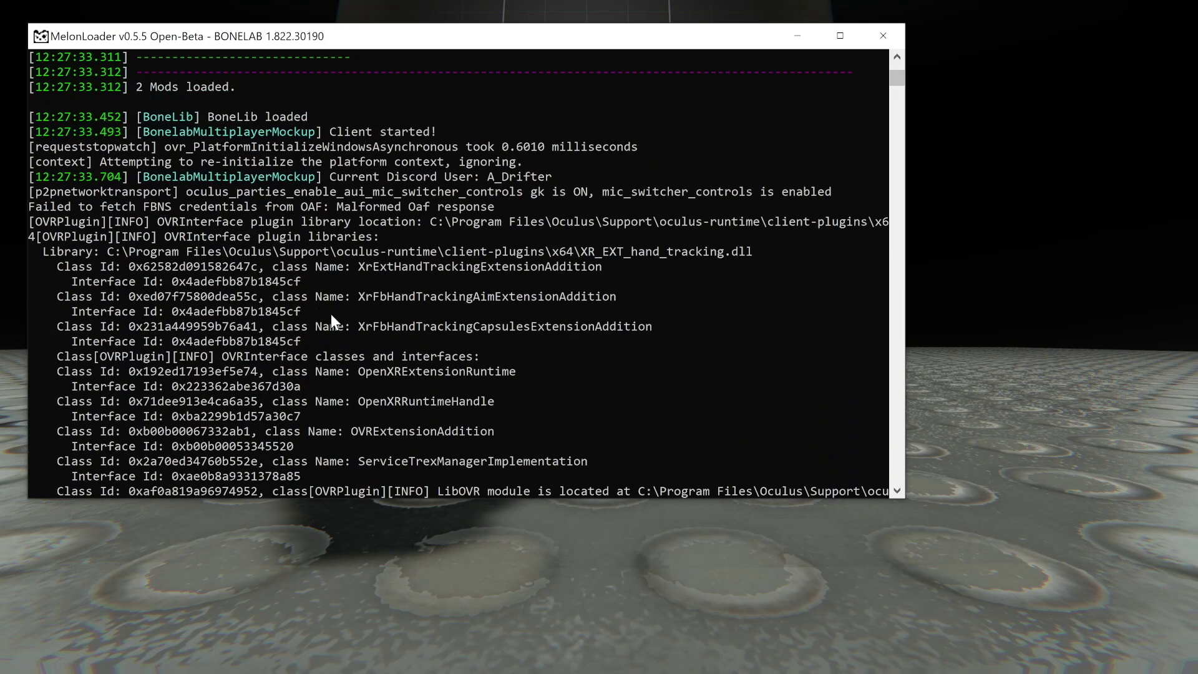
scroll(332, 317, "up", 2)
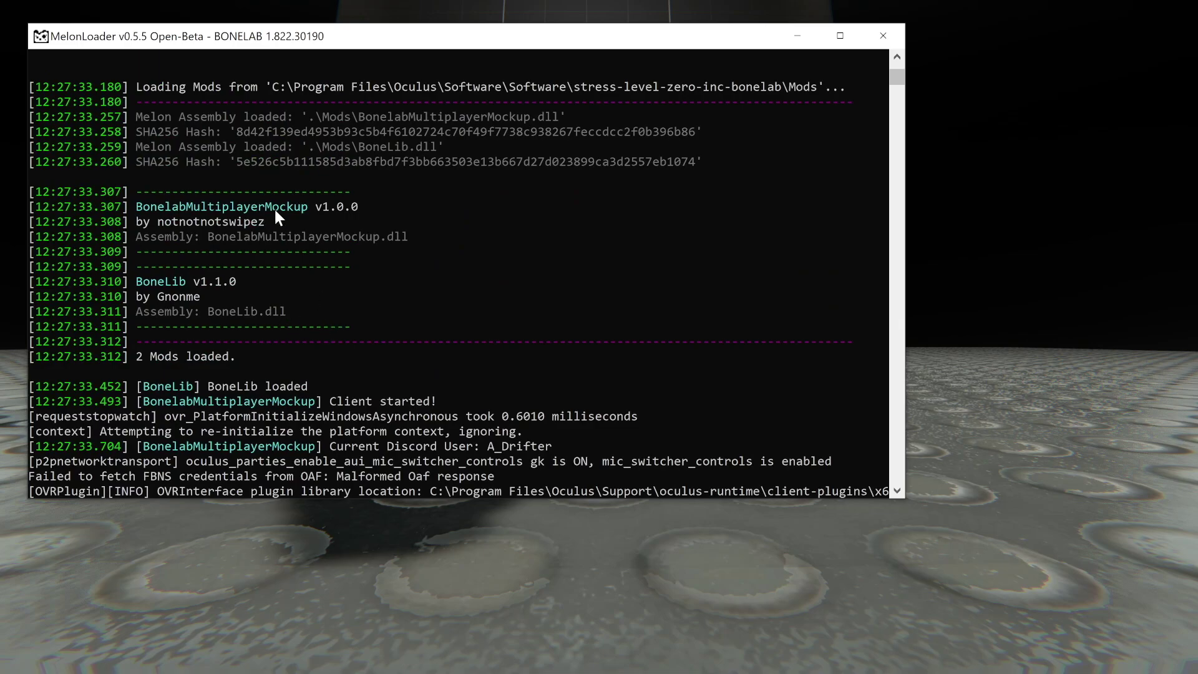
scroll(222, 283, "up", 5)
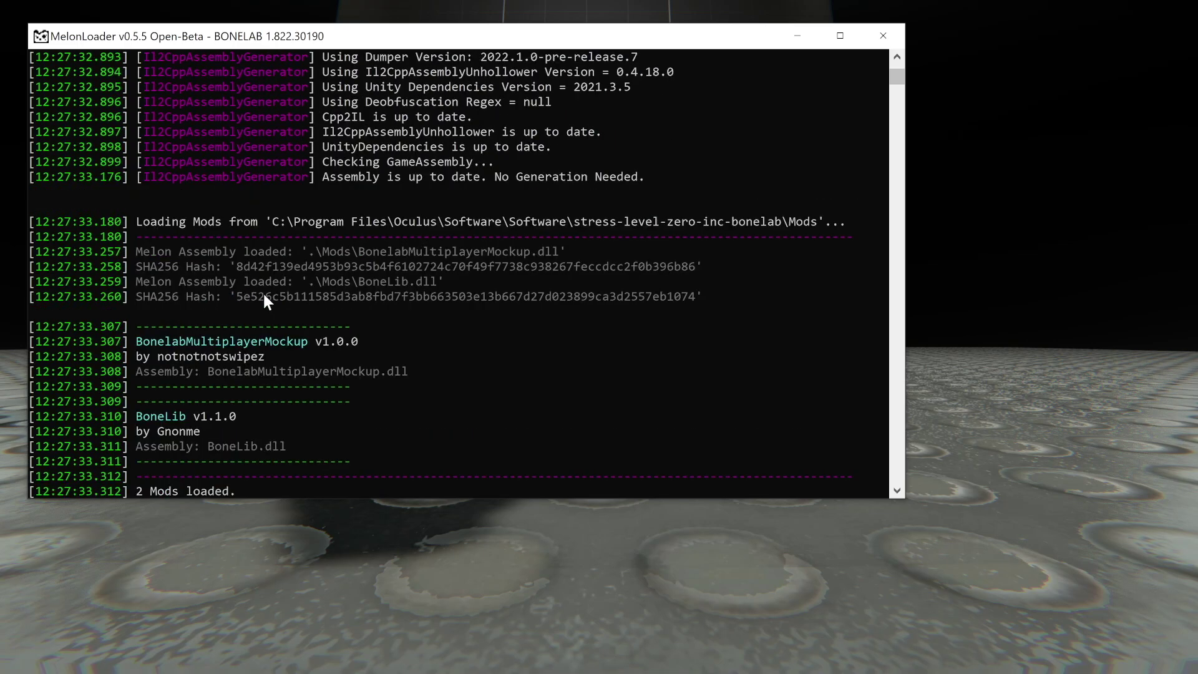
scroll(266, 297, "up", 20)
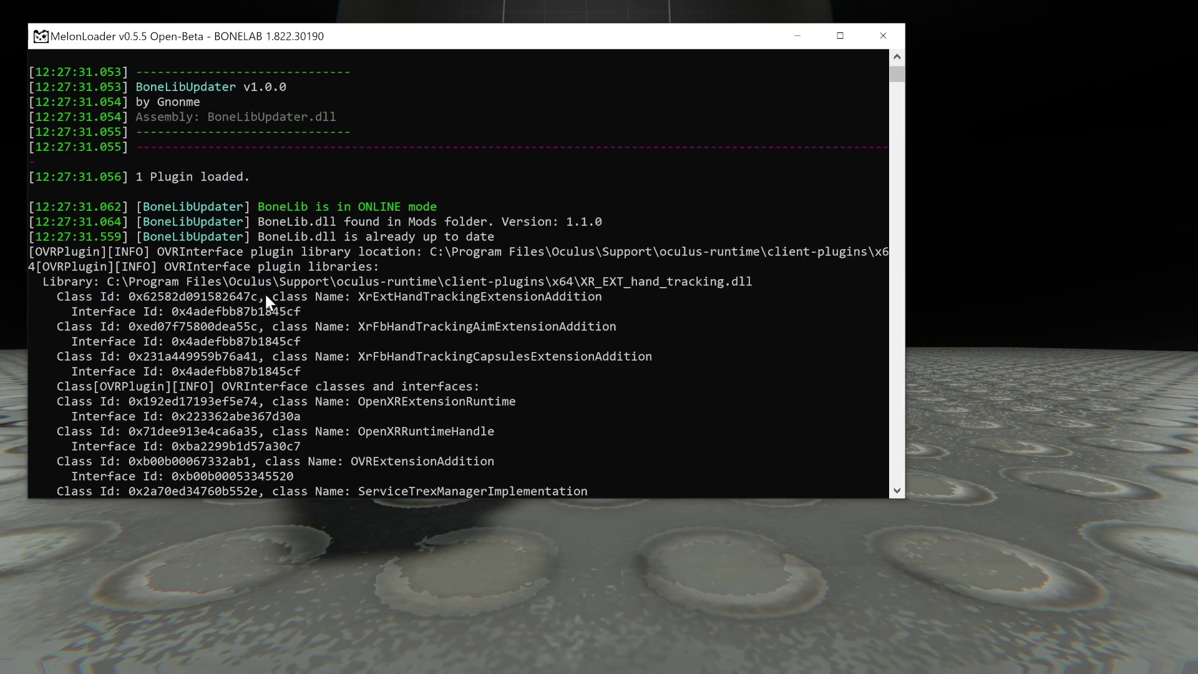
scroll(265, 293, "up", 5)
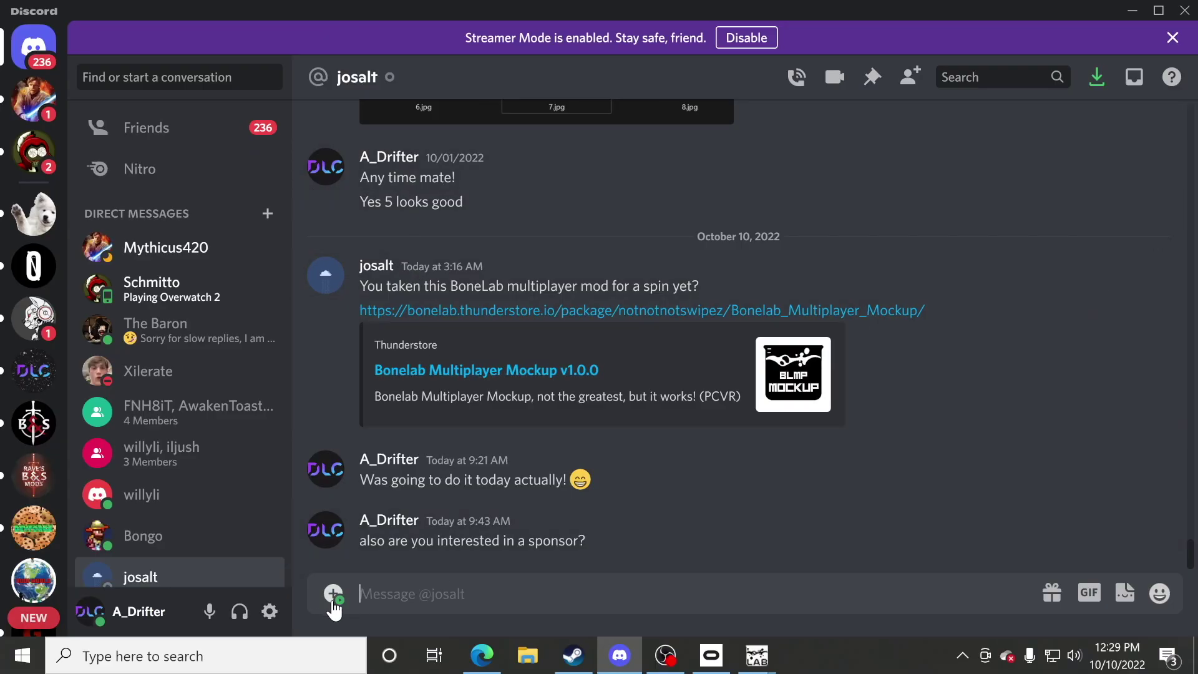
Send the chat contact a BonelabMP Invite to Play message from the + menu
left_click(334, 596)
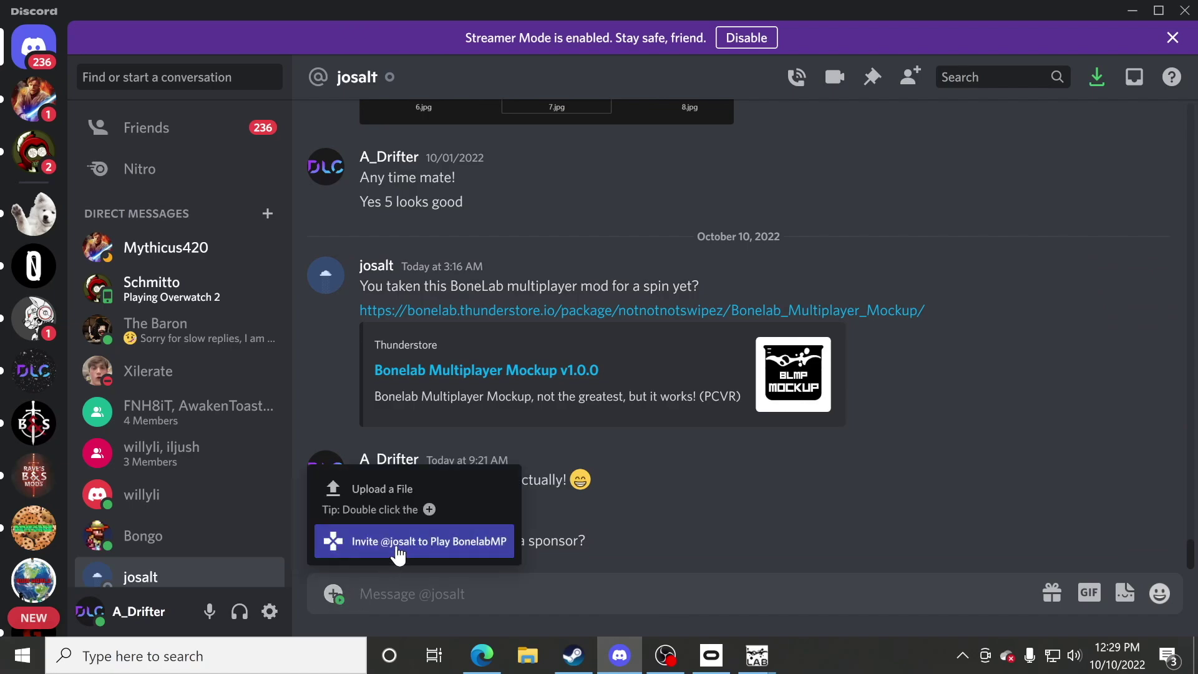
left_click(398, 554)
key("Return")
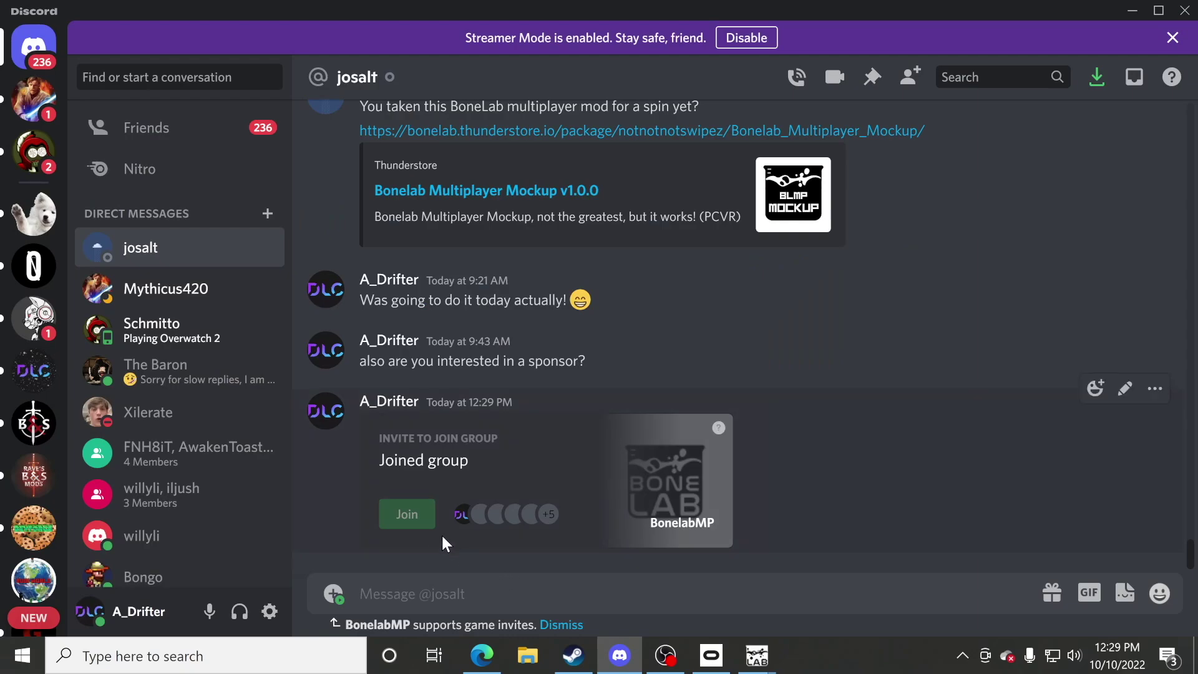